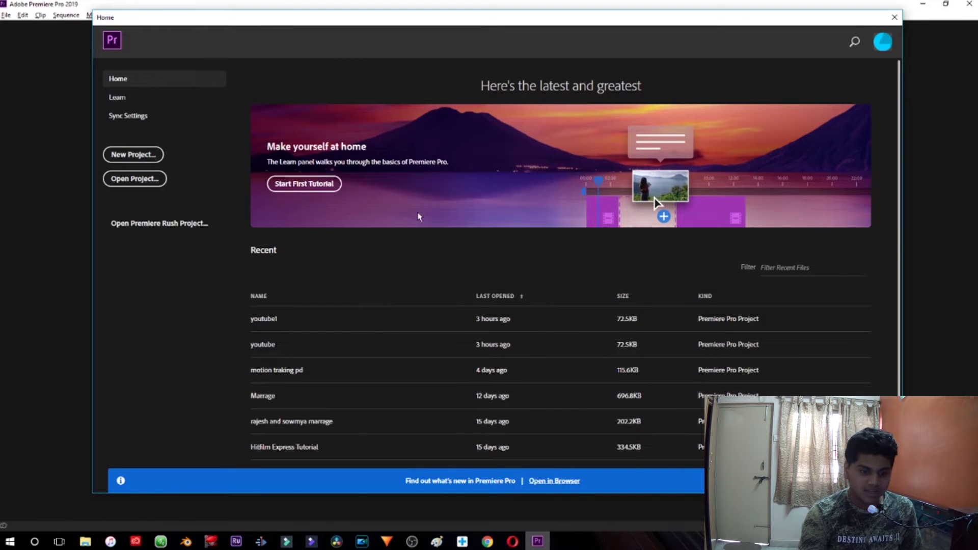
Step: Start a new project and name it "youtube 123"
scroll(444, 285, down, 1)
scroll(446, 284, up, 1)
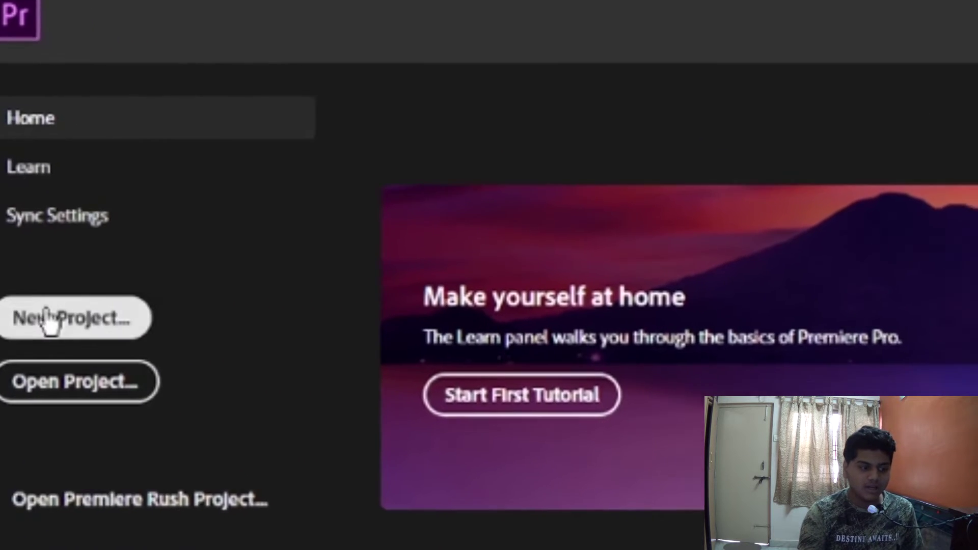
click(2, 268)
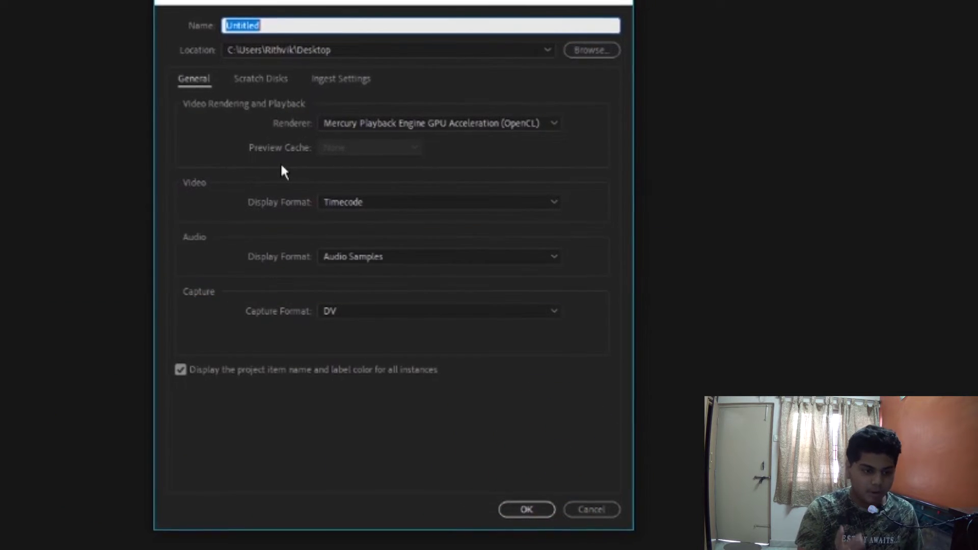
text(you)
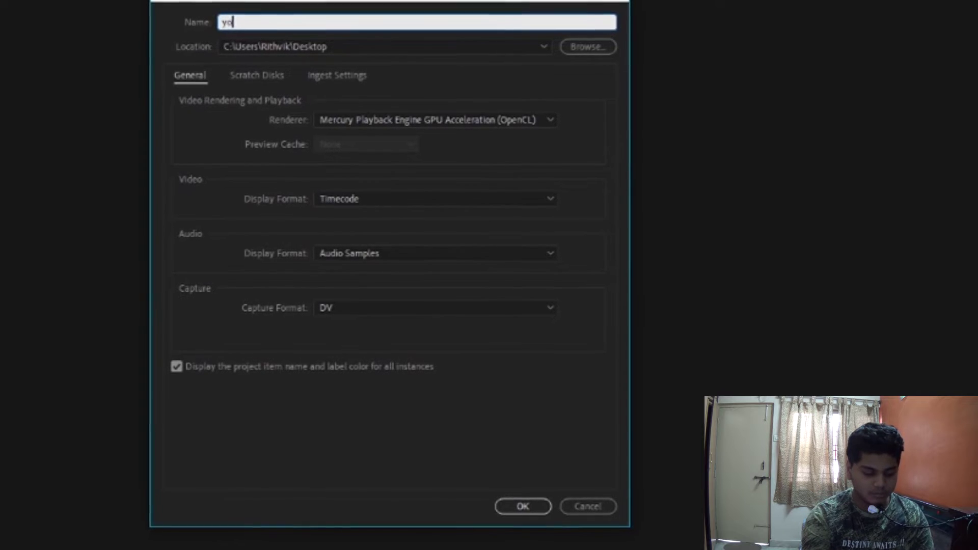
text(tube 12)
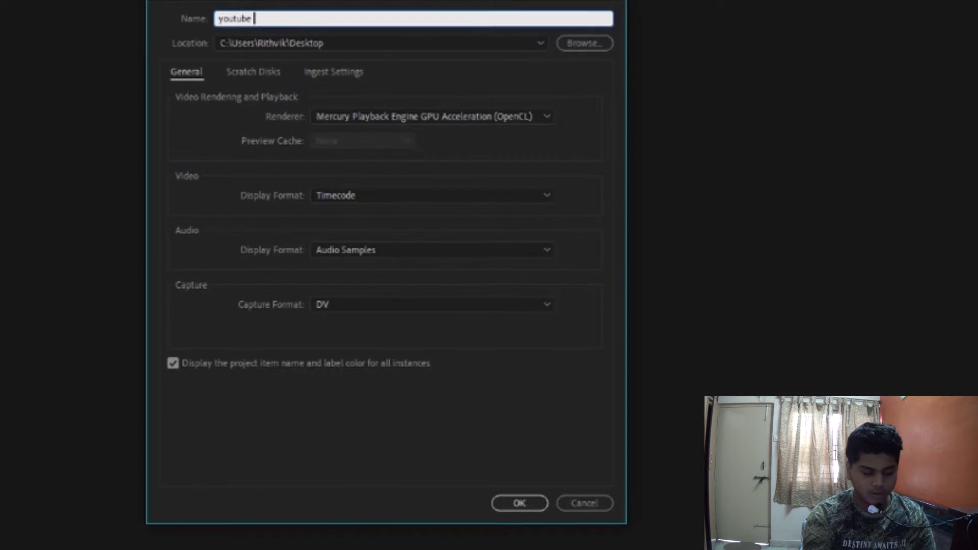
text(3)
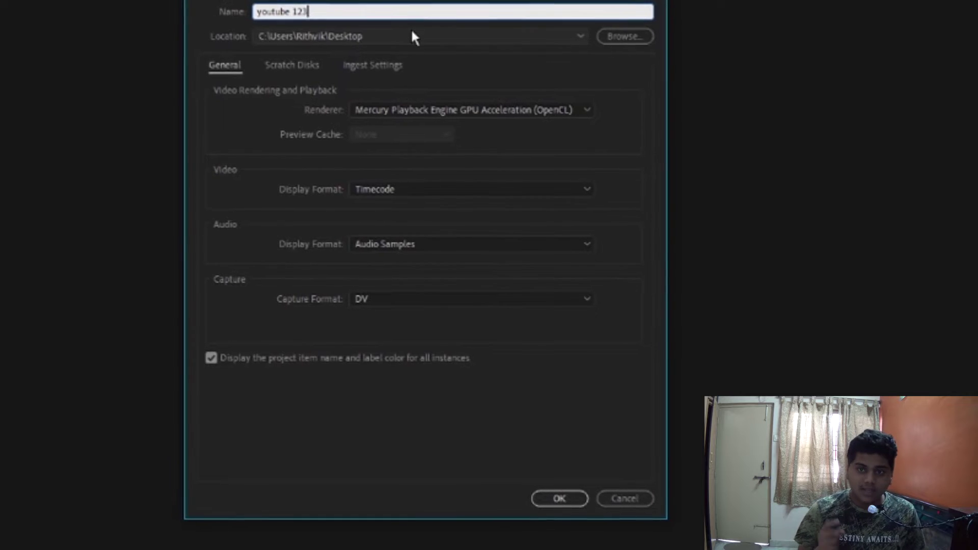
Step: Review the scratch disk and ingest settings, and create the project with its default options on the Desktop
click(287, 67)
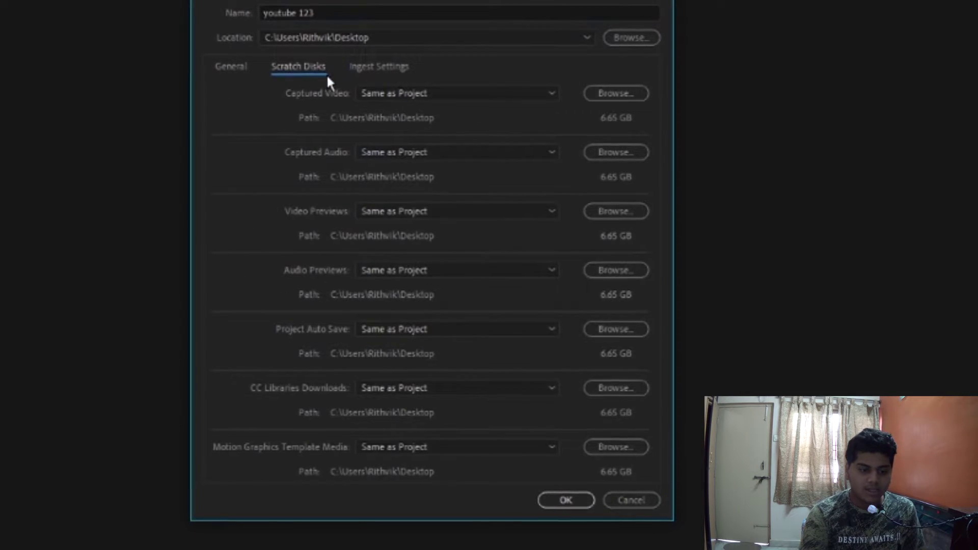
click(403, 69)
click(232, 66)
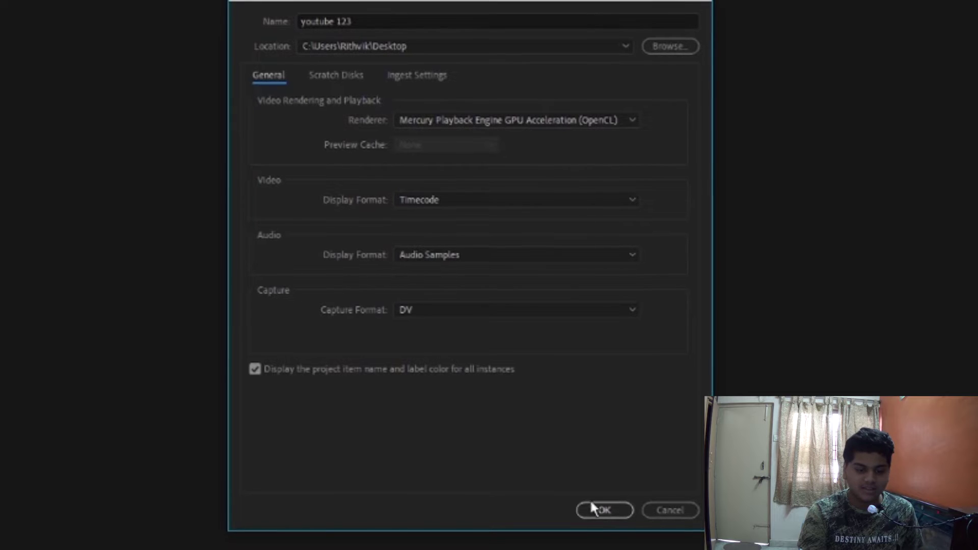
click(601, 511)
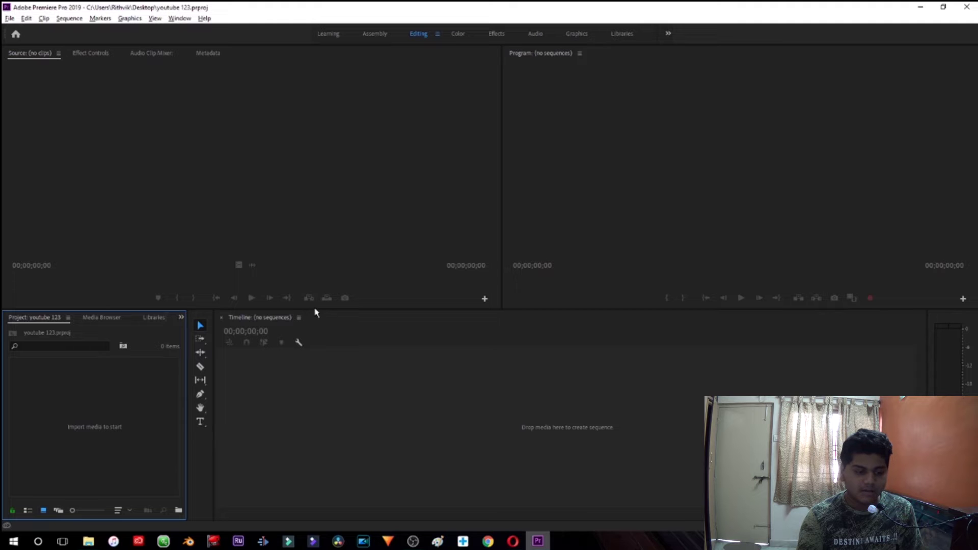
Step: Try different heights for the monitor and timeline rows, and switch between the Media Browser and the Project panel
drag(316, 309, 346, 200)
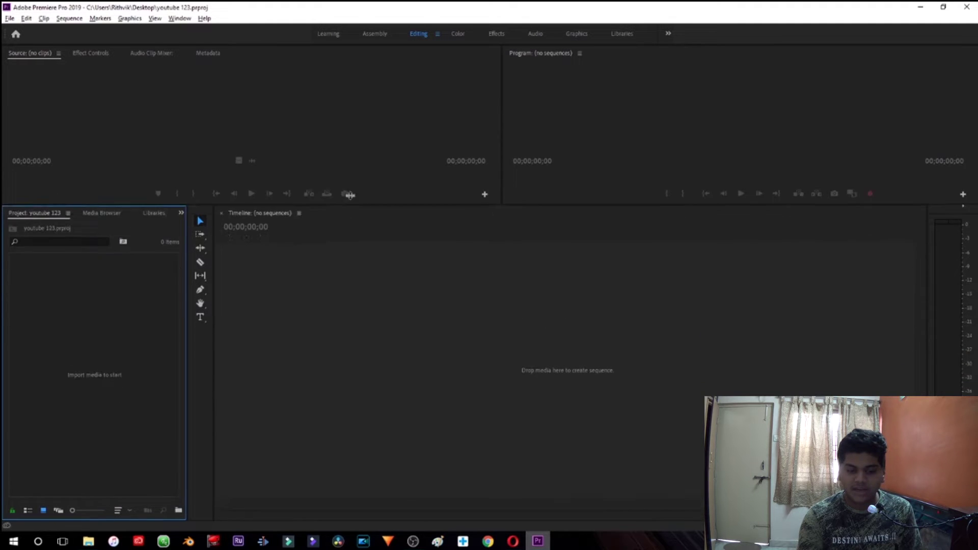
drag(354, 282, 325, 382)
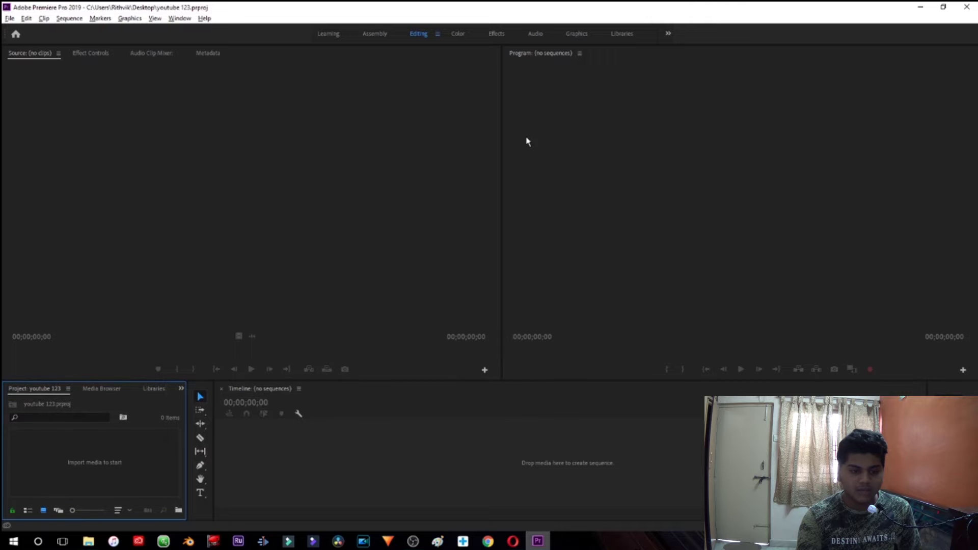
drag(552, 59, 564, 93)
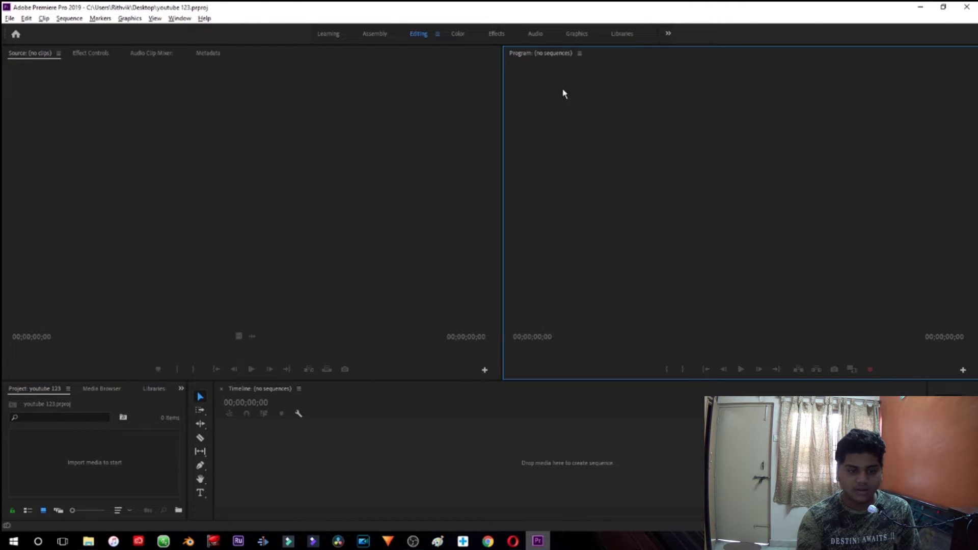
click(100, 390)
click(63, 389)
Step: Make the Project and timeline panels taller, and widen the timeline by narrowing the Project panel
mouse_move(92, 381)
mouse_down()
mouse_move(92, 371)
mouse_move(92, 380)
mouse_up()
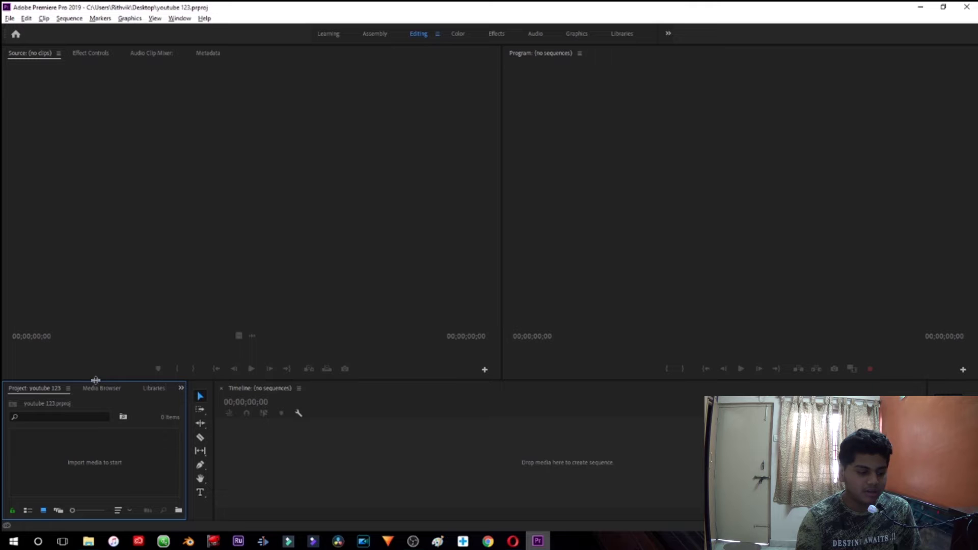
drag(95, 380, 112, 308)
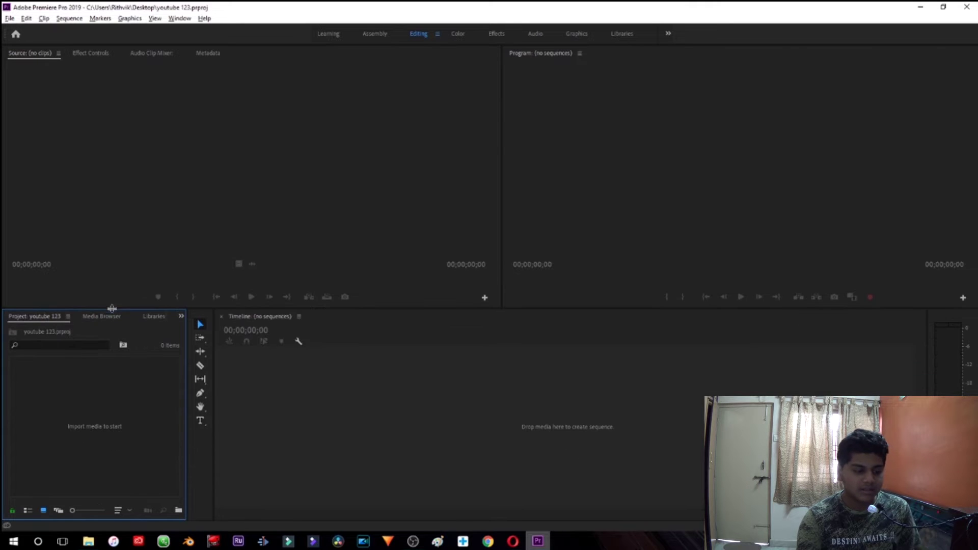
click(208, 371)
drag(210, 360, 186, 362)
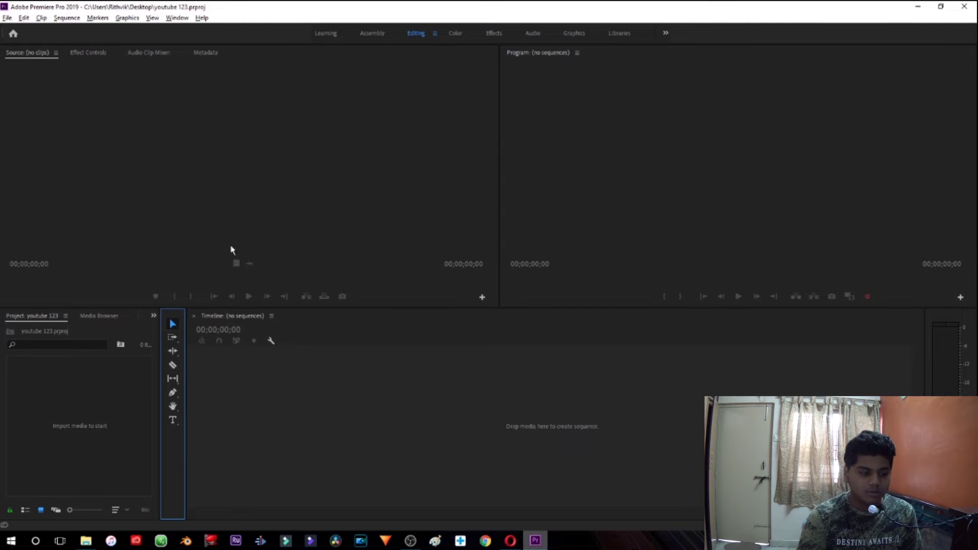
Step: Import starfrosch - Deadfro5h.mp3, baby-elephant-3526681.png and dog-647528_1920.jpg from the Downloads folder into the project, and clear the selection
click(108, 402)
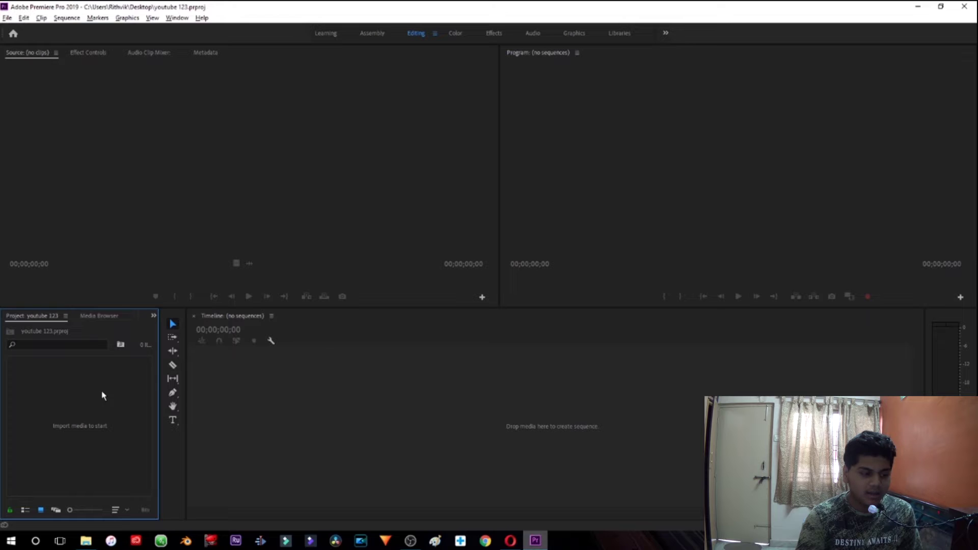
right_click(103, 396)
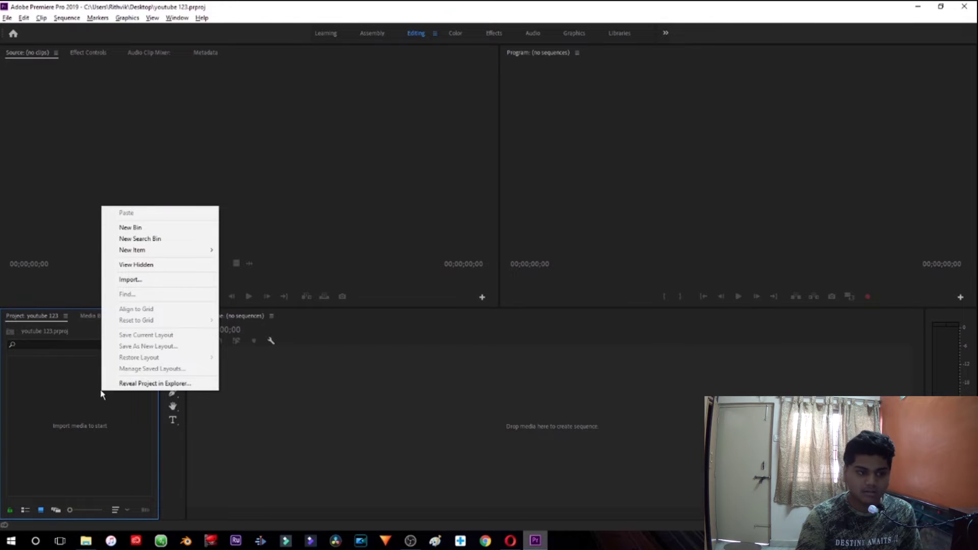
click(172, 284)
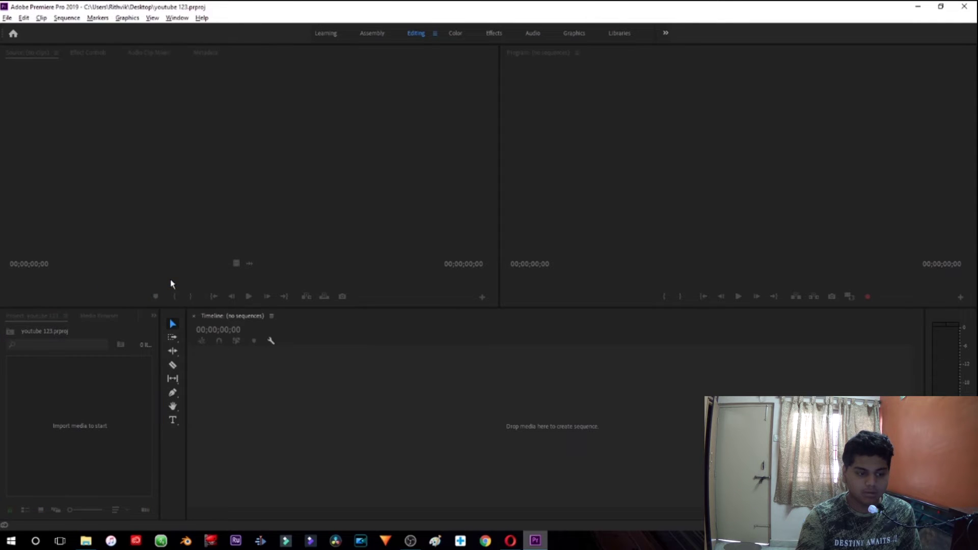
drag(265, 38, 335, 39)
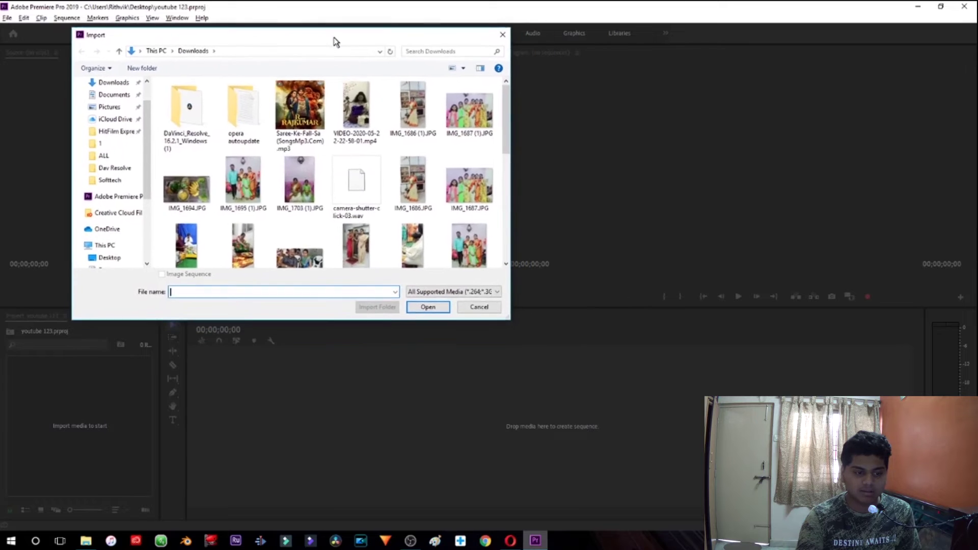
scroll(351, 165, down, 3)
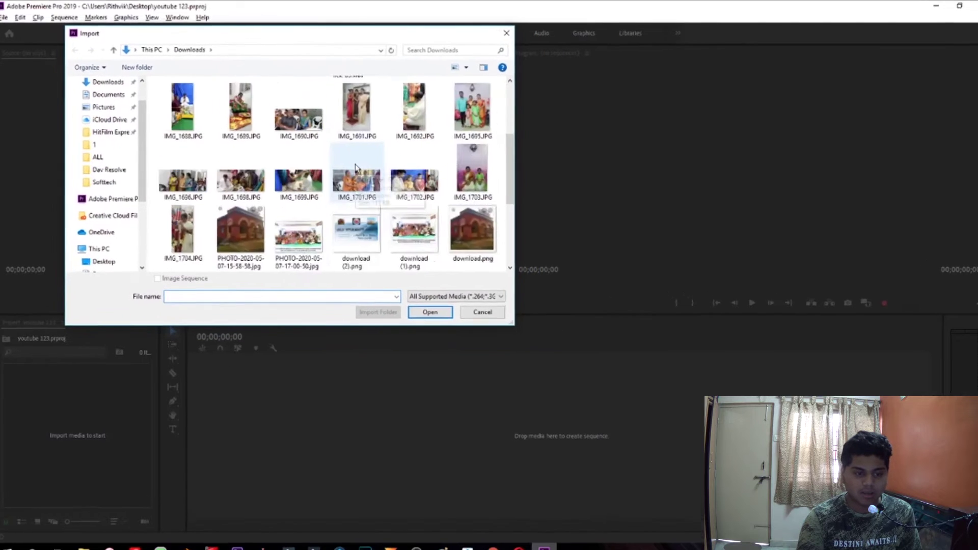
scroll(356, 168, down, 3)
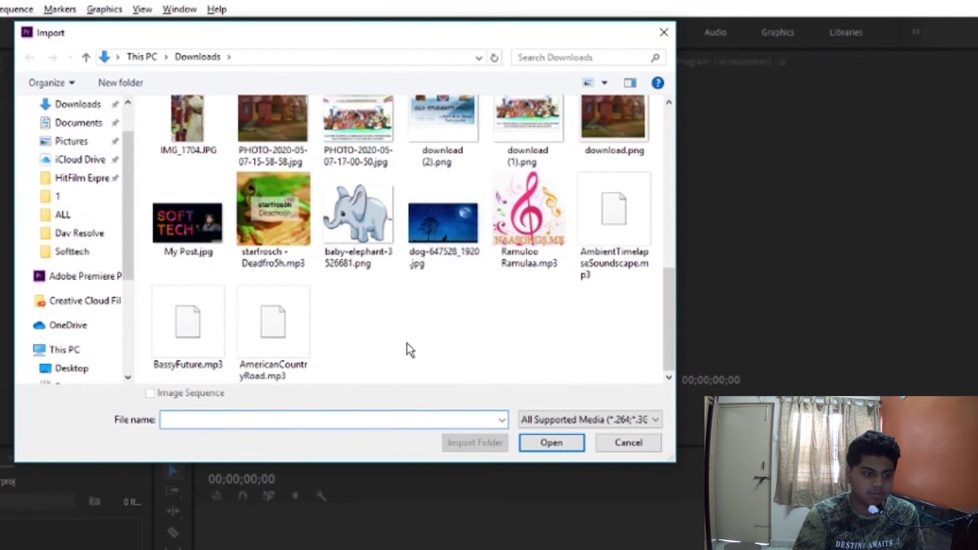
drag(474, 306, 347, 227)
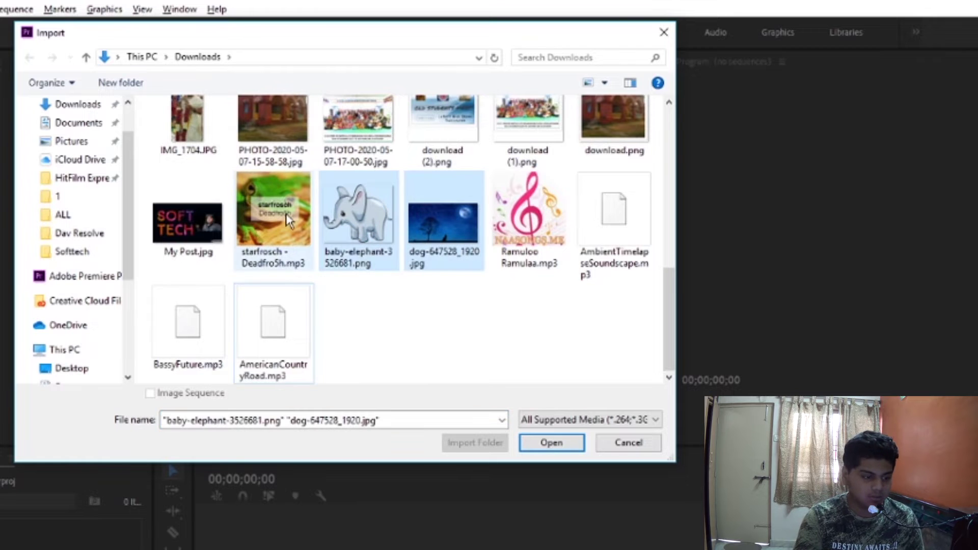
ctrl+click(289, 219)
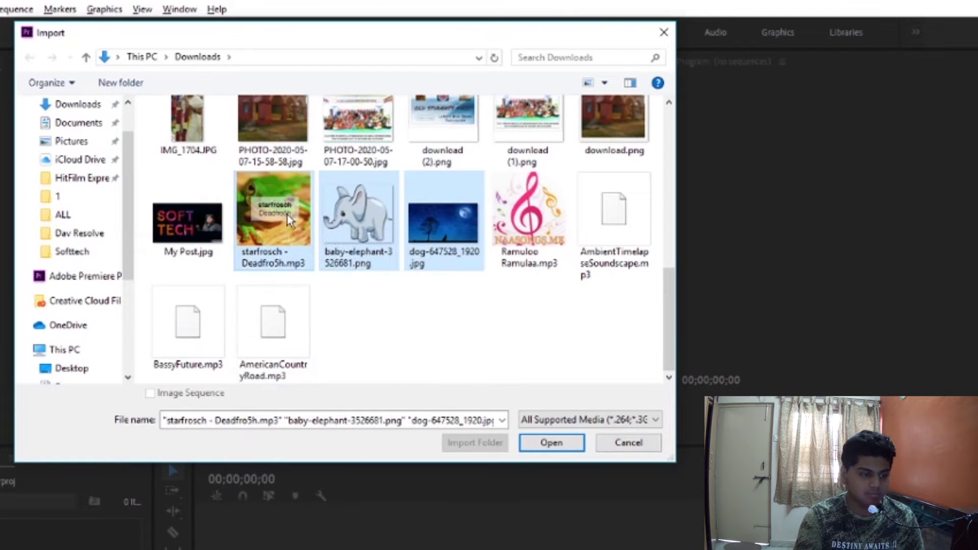
click(560, 440)
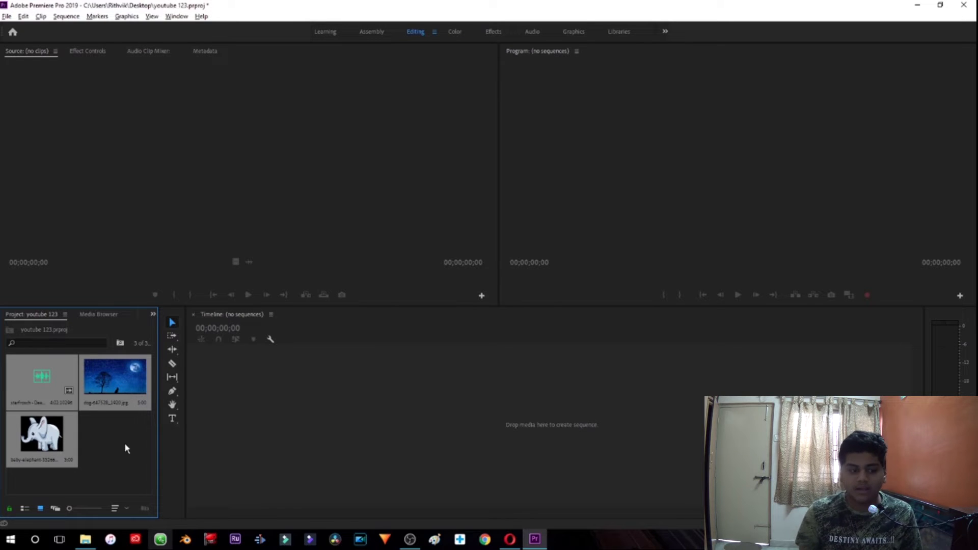
click(113, 463)
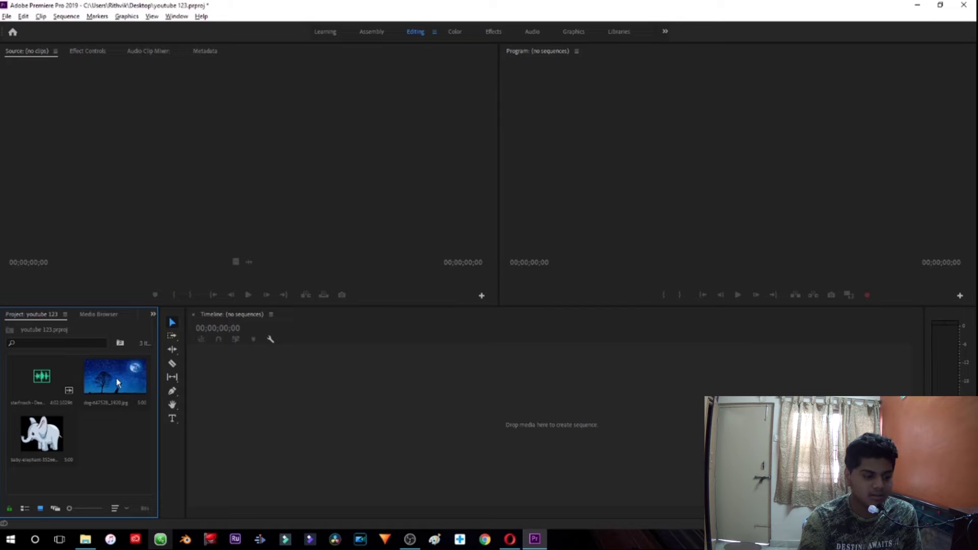
Step: Create a sequence from the dog-647528_1920.jpg image and place the starfrosch audio at its start on track A1
drag(105, 380, 311, 405)
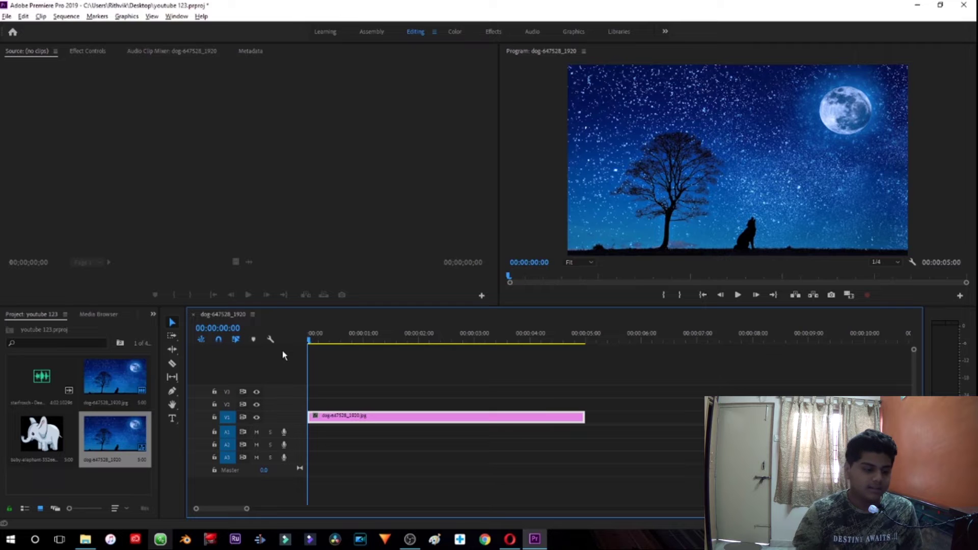
click(41, 382)
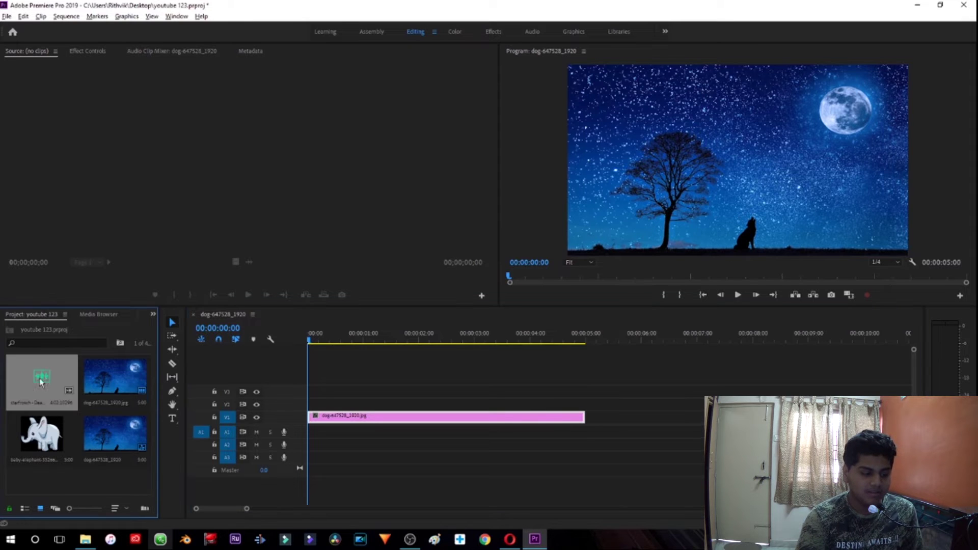
drag(41, 382, 308, 438)
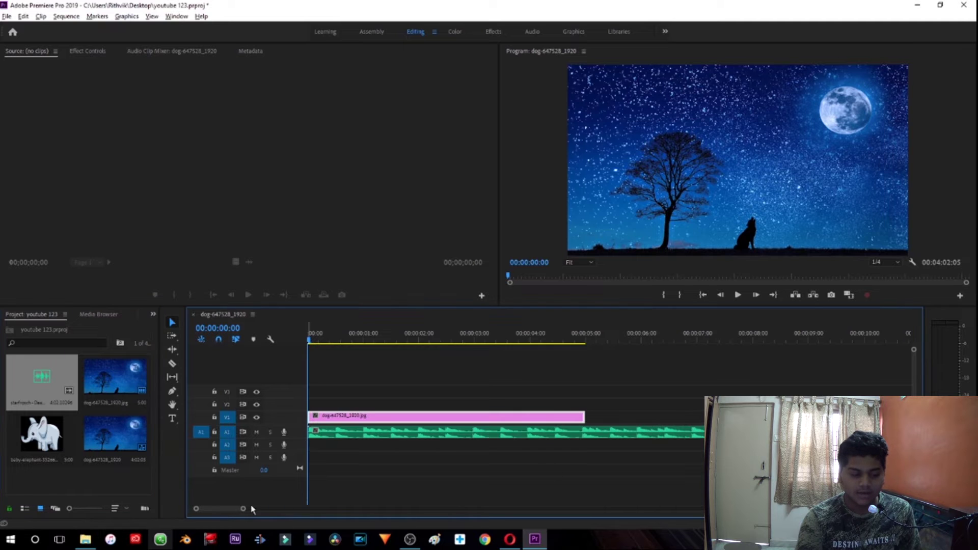
Step: Extend the dog image clip on track V1 to about 17 seconds and place the playhead at 00:00:06:00
drag(251, 509, 300, 485)
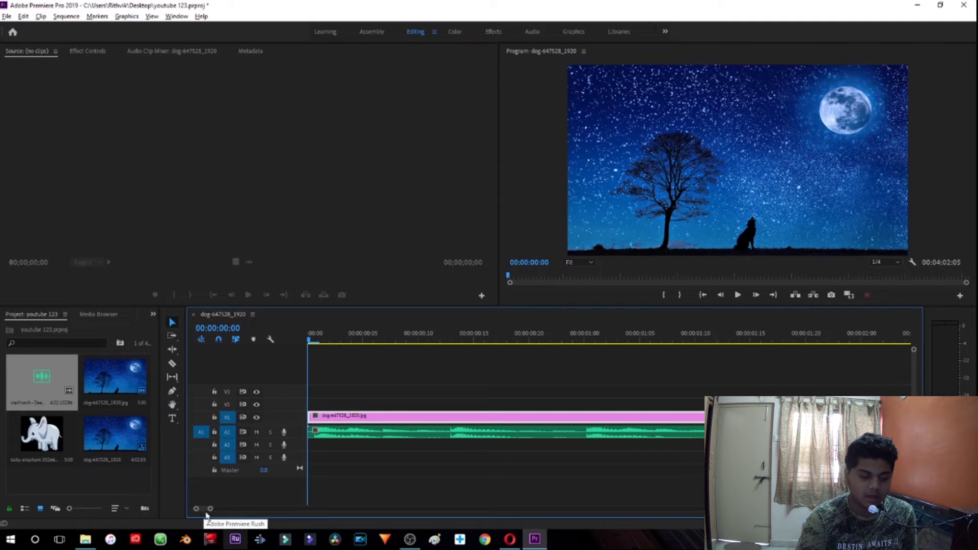
drag(210, 508, 274, 508)
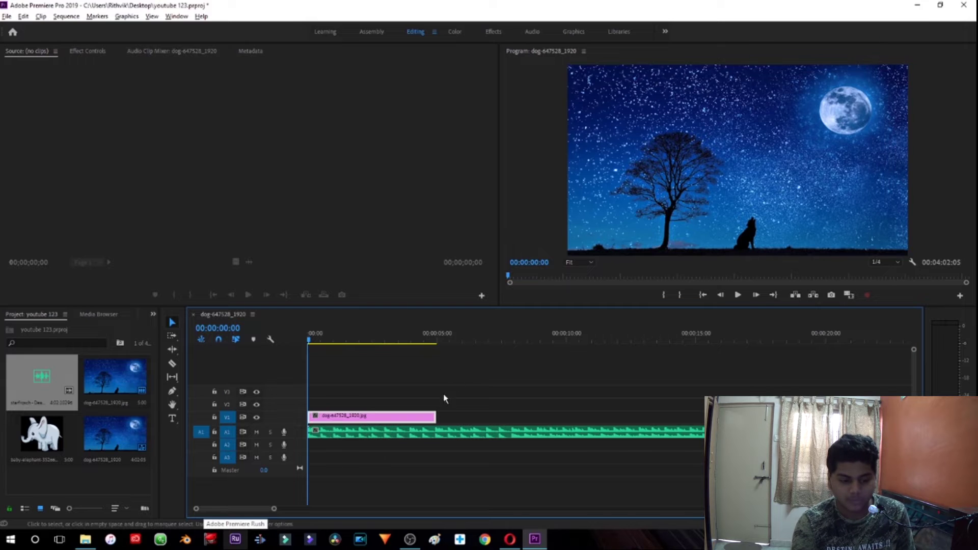
drag(430, 414, 705, 415)
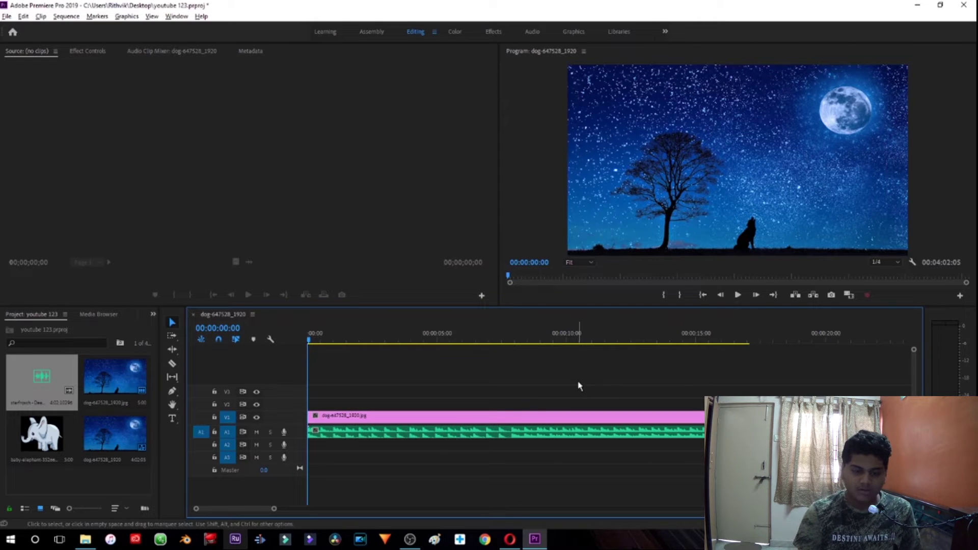
click(461, 340)
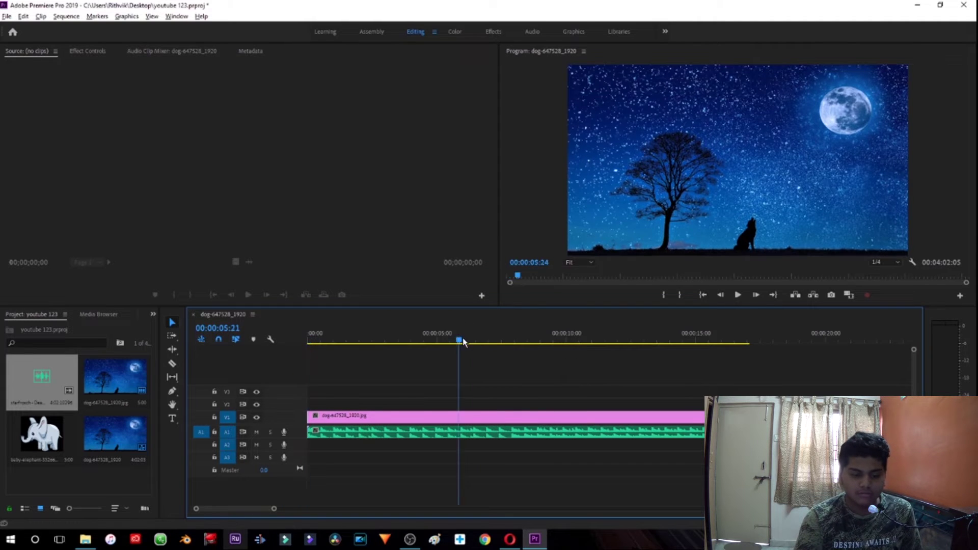
click(462, 340)
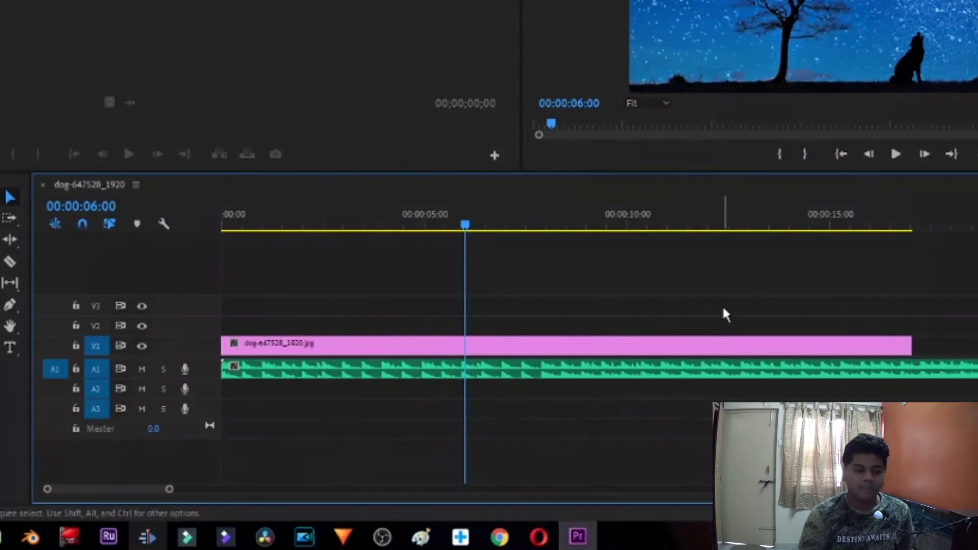
Step: Trim the end of the starfrosch audio clip on track A1 to match the dog image clip's end at about 17 seconds
click(688, 374)
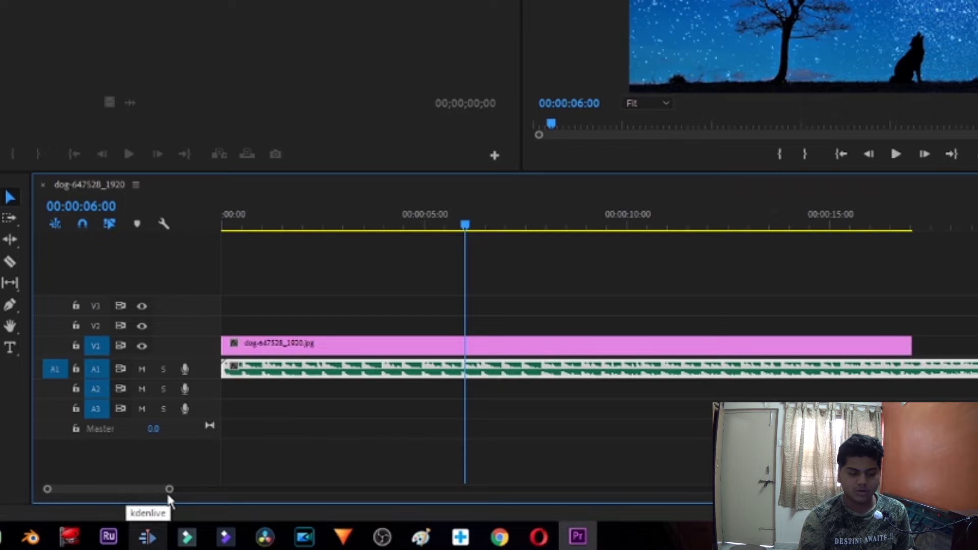
drag(169, 489, 696, 510)
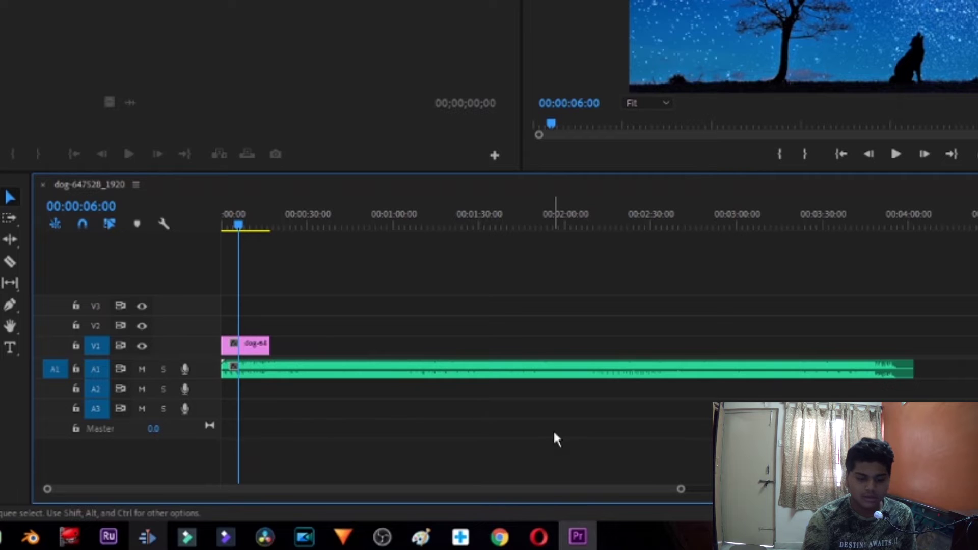
click(675, 372)
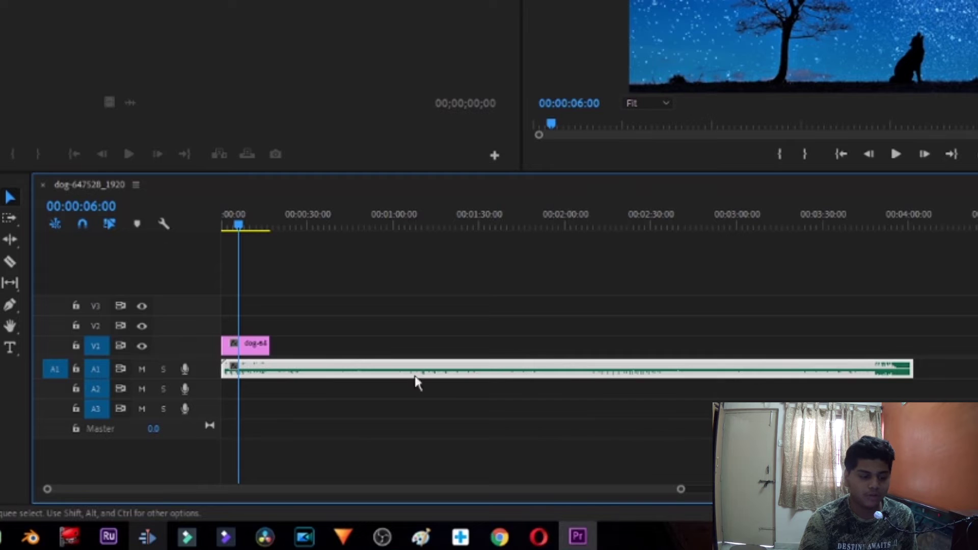
click(280, 345)
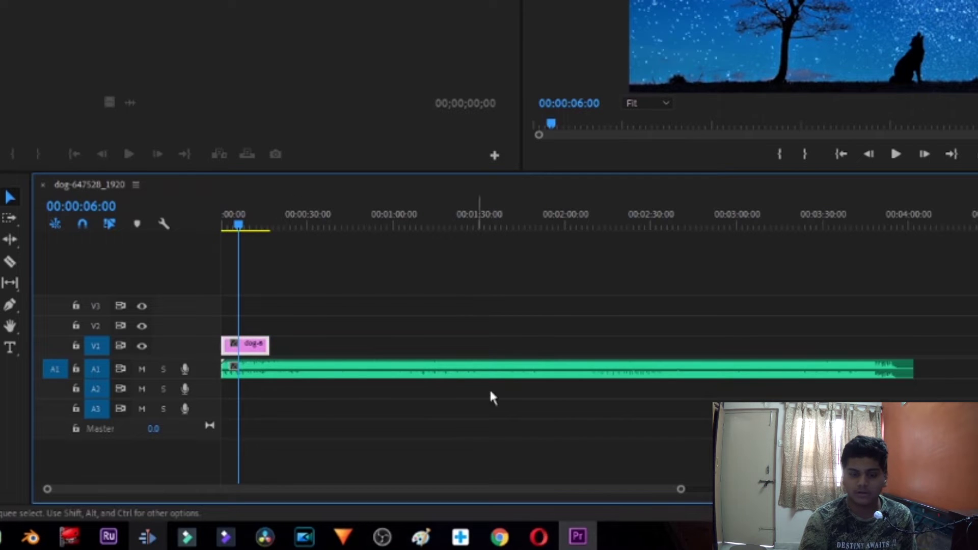
click(630, 373)
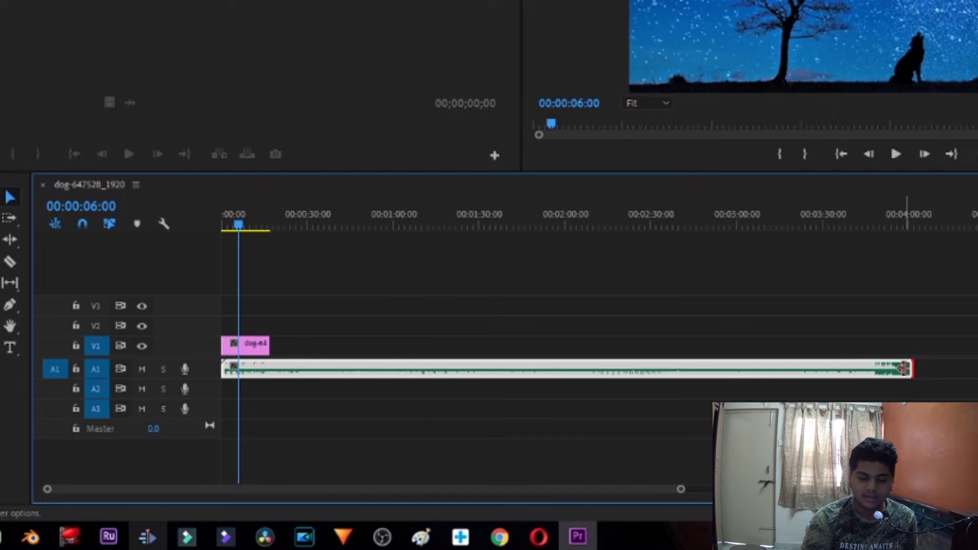
drag(905, 368, 265, 351)
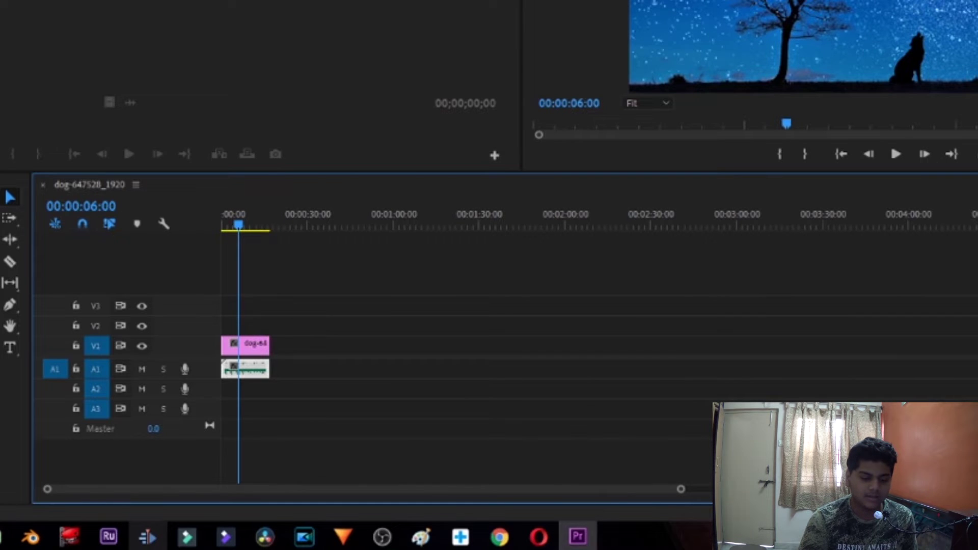
drag(684, 491, 455, 458)
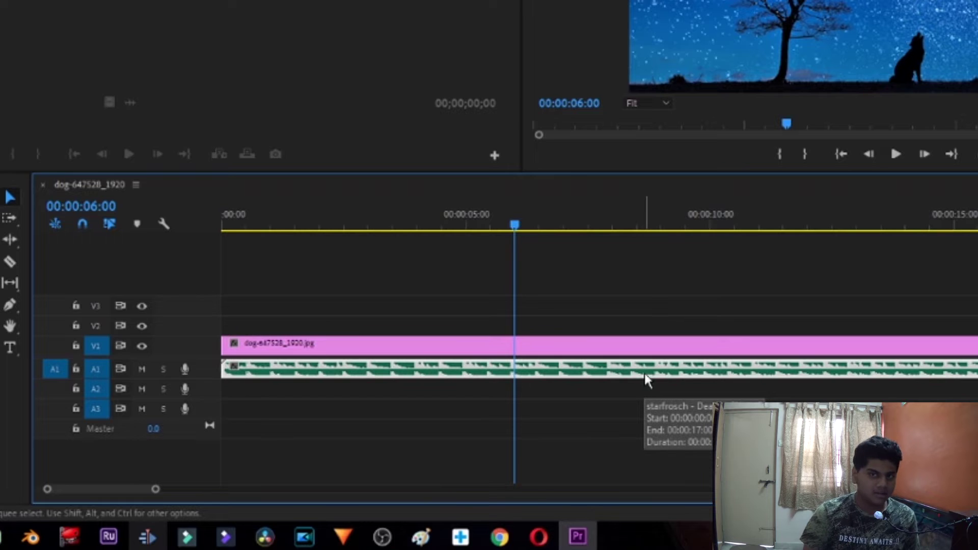
click(746, 290)
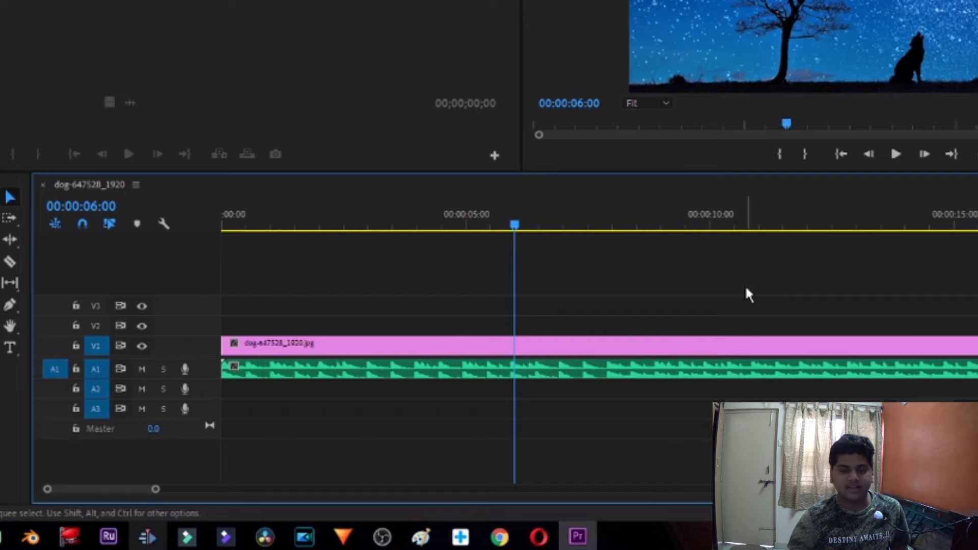
Step: Split the starfrosch audio clip on track A1 at 00:00:06:04 and 00:00:06:22 with the Razor tool
click(819, 343)
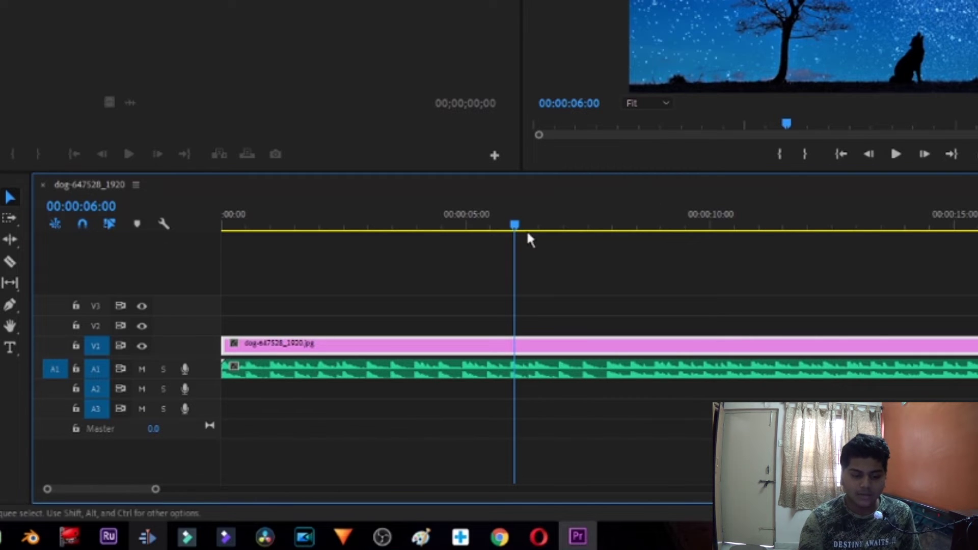
mouse_move(514, 224)
mouse_down()
mouse_move(534, 228)
mouse_move(524, 226)
mouse_up()
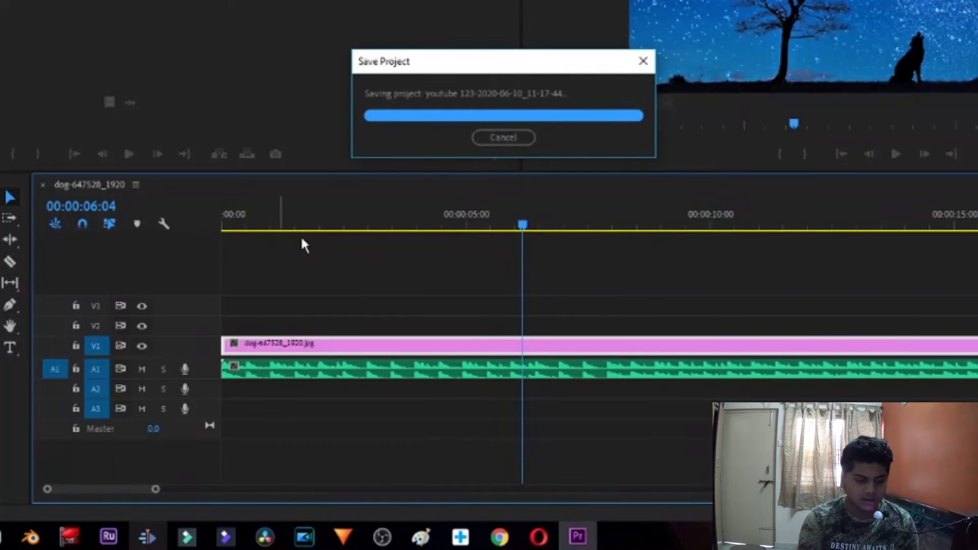
key(c)
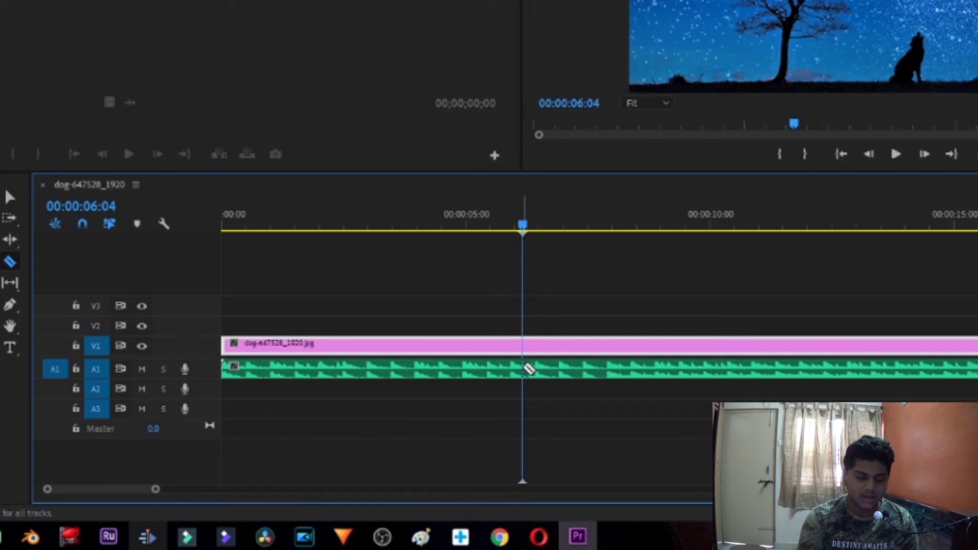
click(529, 368)
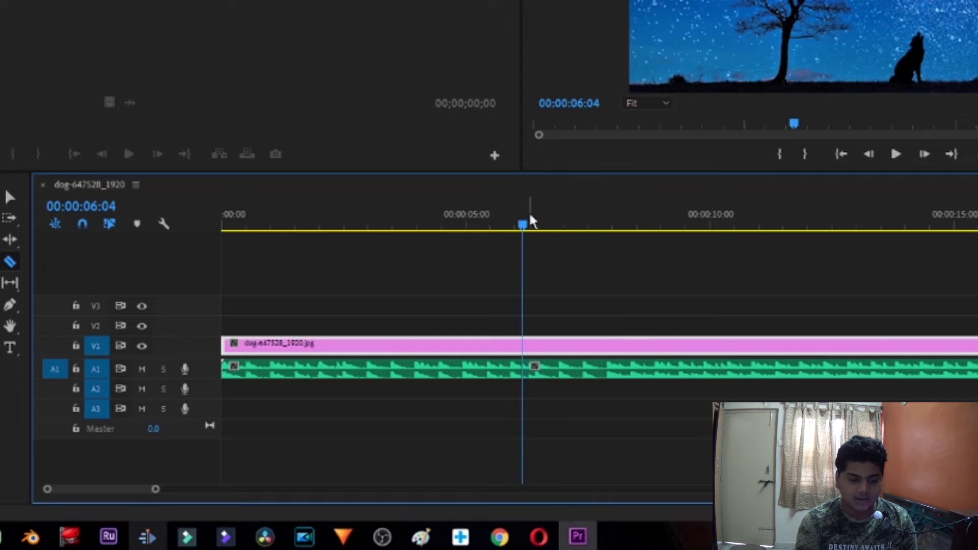
drag(522, 225, 559, 227)
click(560, 371)
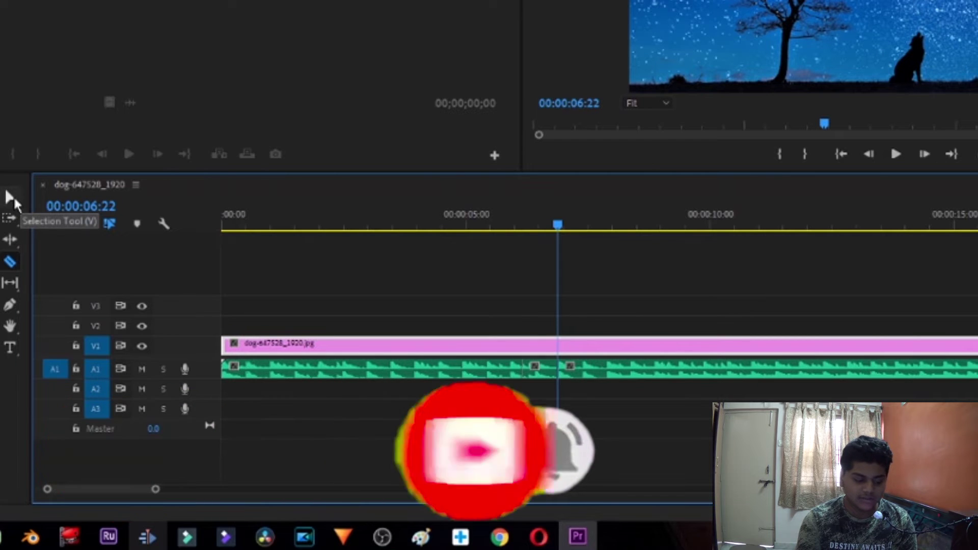
Step: Delete the short audio piece between the two cuts and close the gap by moving the remaining audio against the first part
click(12, 197)
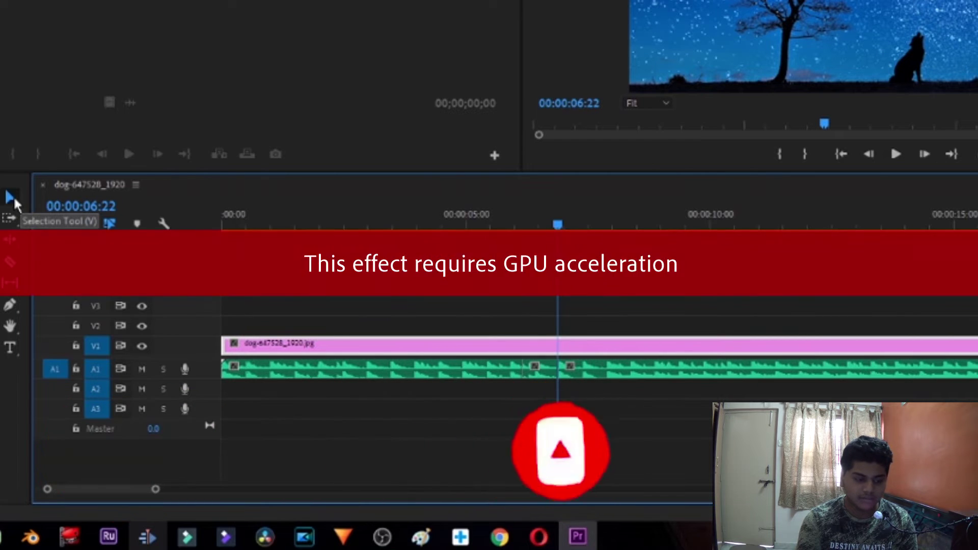
click(539, 371)
key(Delete)
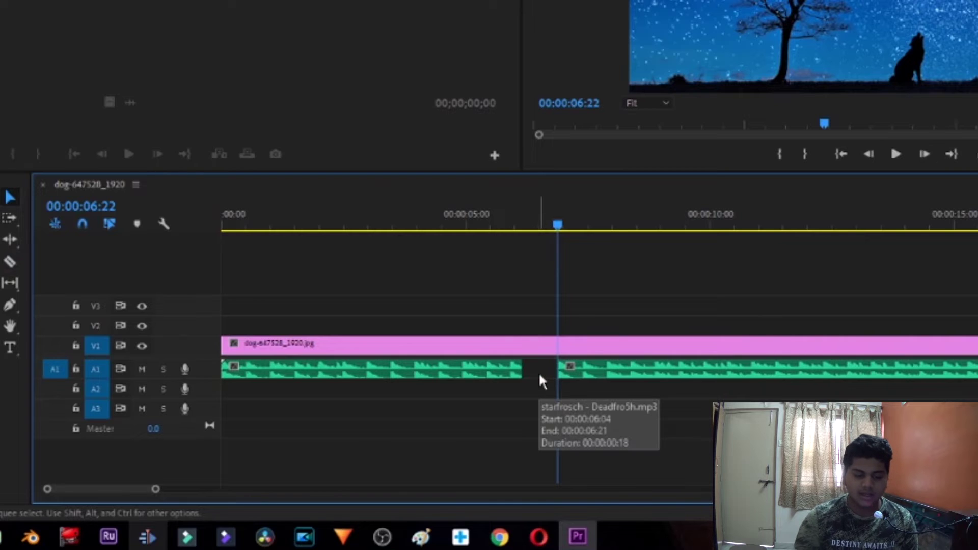
click(512, 232)
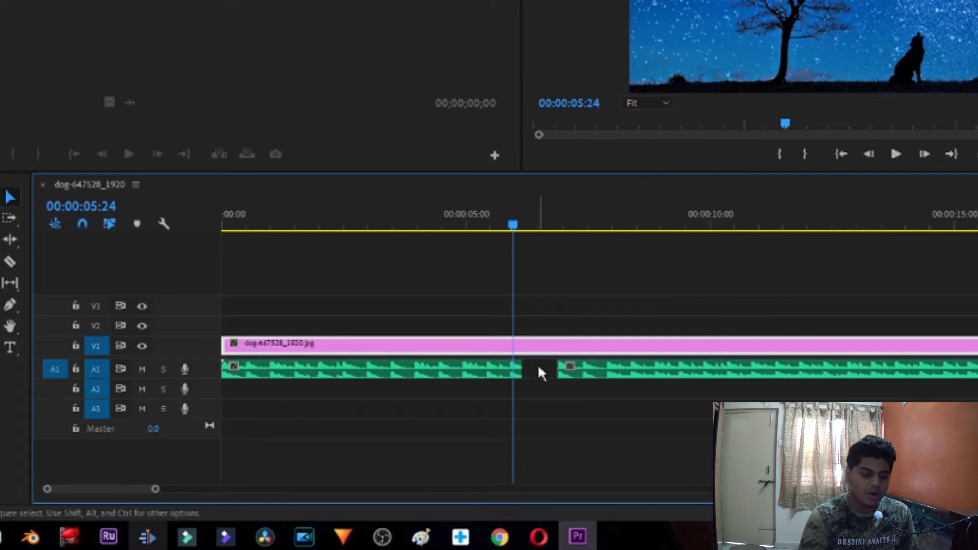
drag(583, 370, 553, 364)
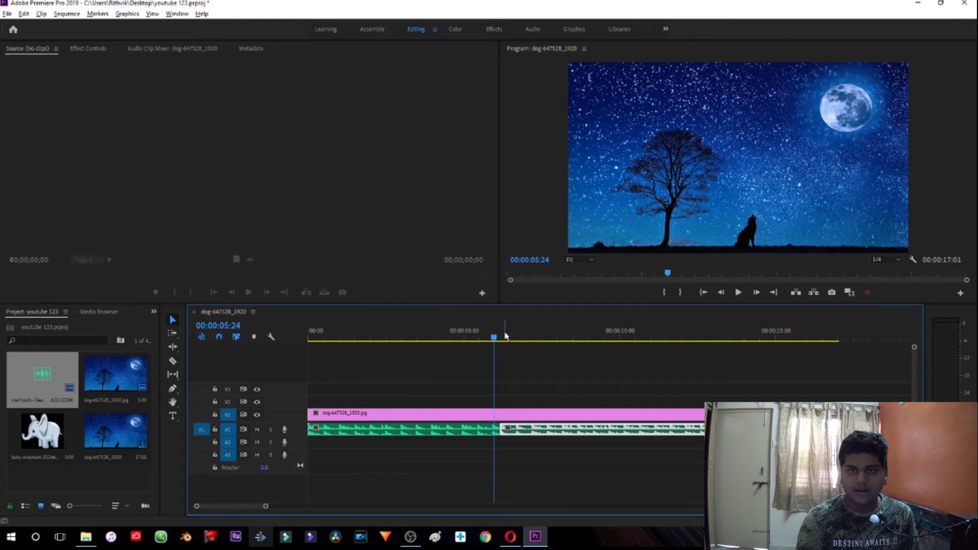
Step: Switch to the Graphics workspace and place the Background Paint Vlog Title template above the dog image, starting at about 1 second
click(574, 30)
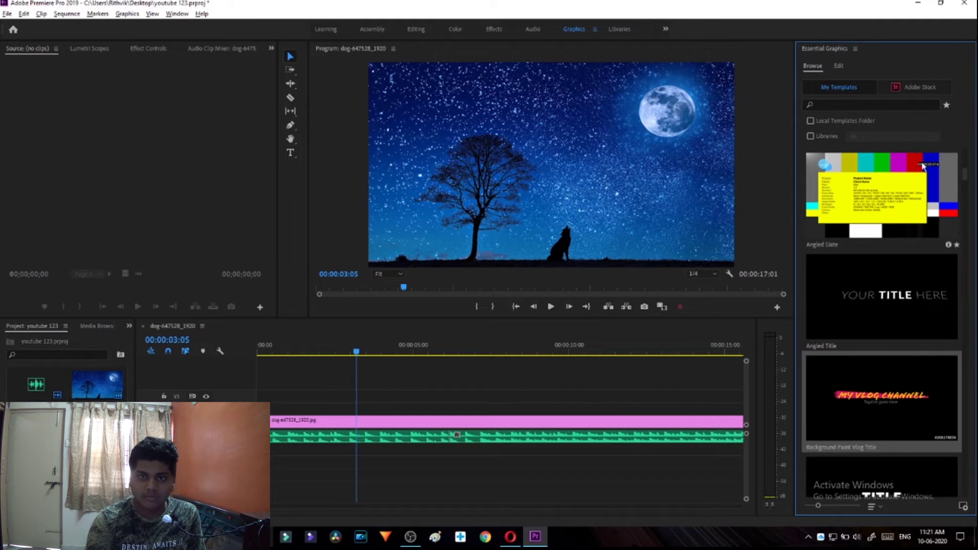
scroll(899, 380, up, 5)
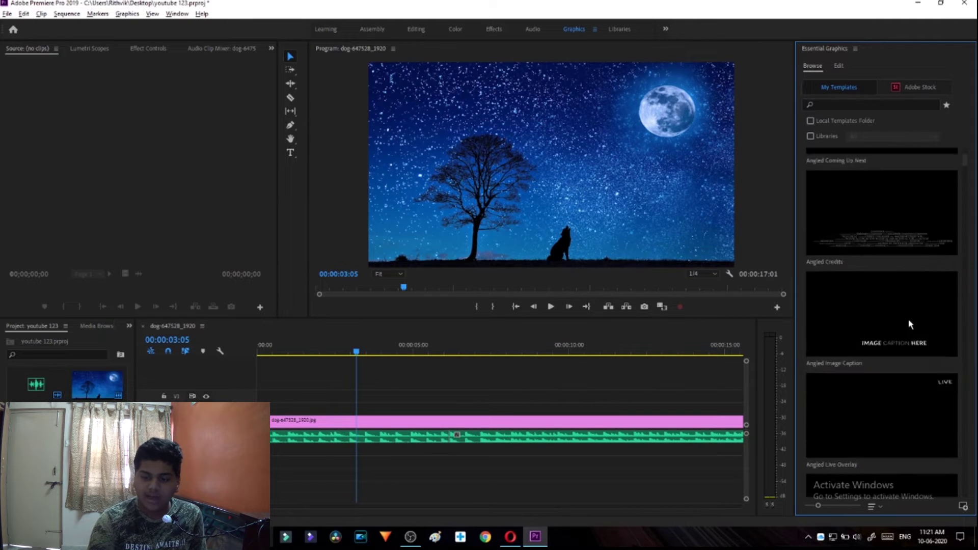
scroll(912, 320, down, 5)
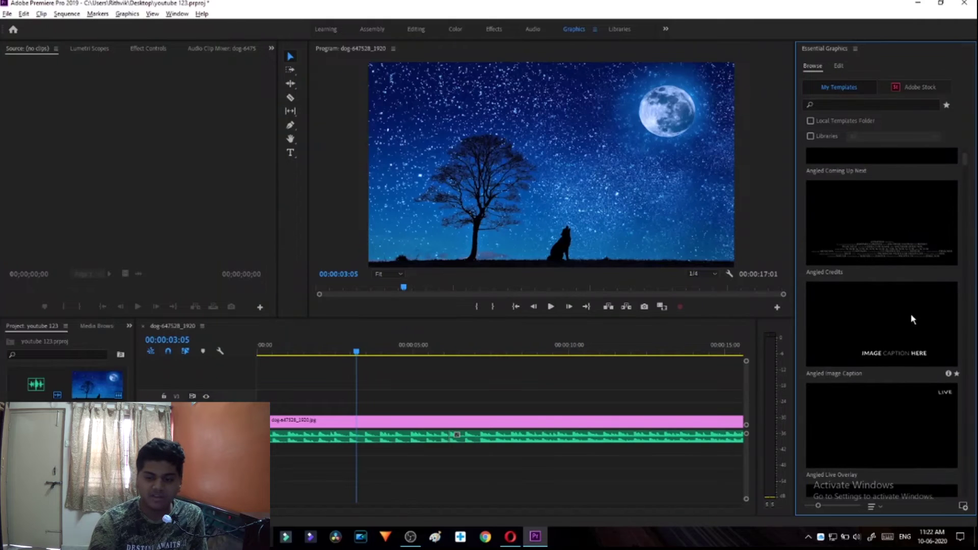
scroll(913, 320, down, 2)
scroll(912, 320, down, 3)
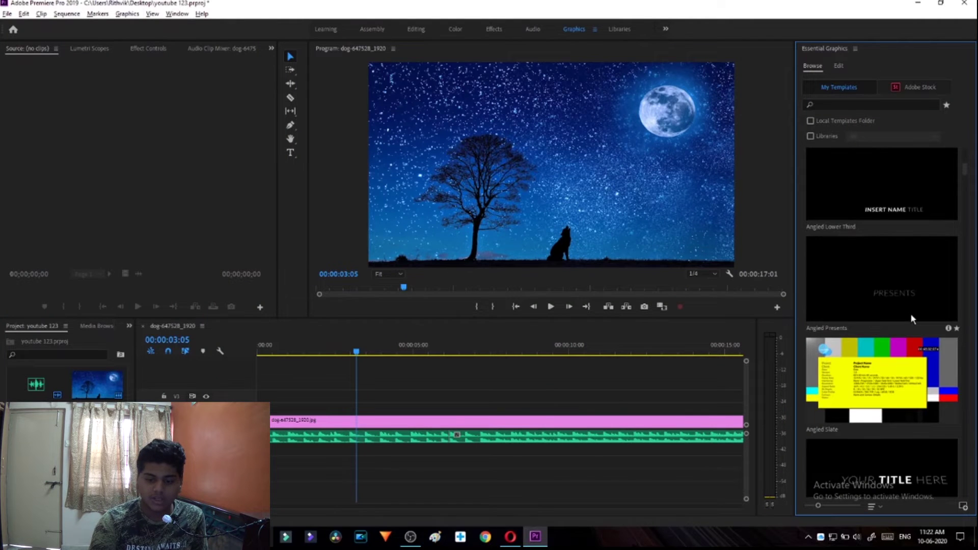
scroll(912, 318, down, 5)
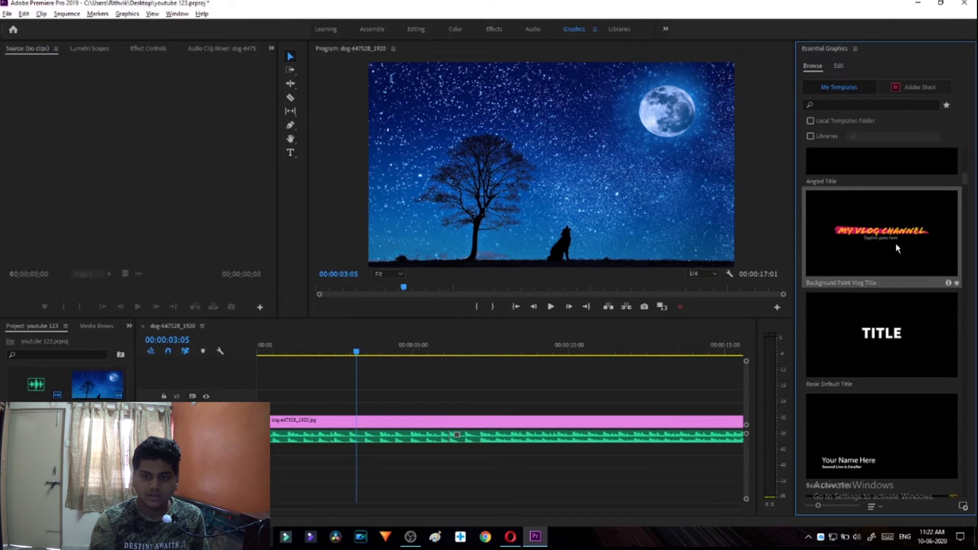
mouse_move(898, 248)
mouse_down()
mouse_move(506, 328)
mouse_move(377, 403)
mouse_move(300, 409)
mouse_move(430, 409)
mouse_move(286, 412)
mouse_up()
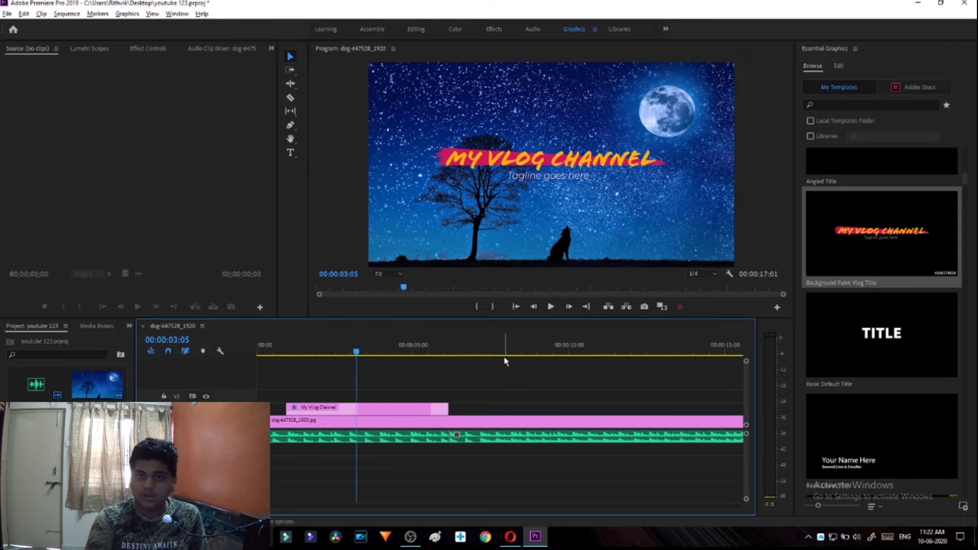
Step: Replace the "My Vlog Channel" text of the title graphic with "Soft Tech"
click(385, 409)
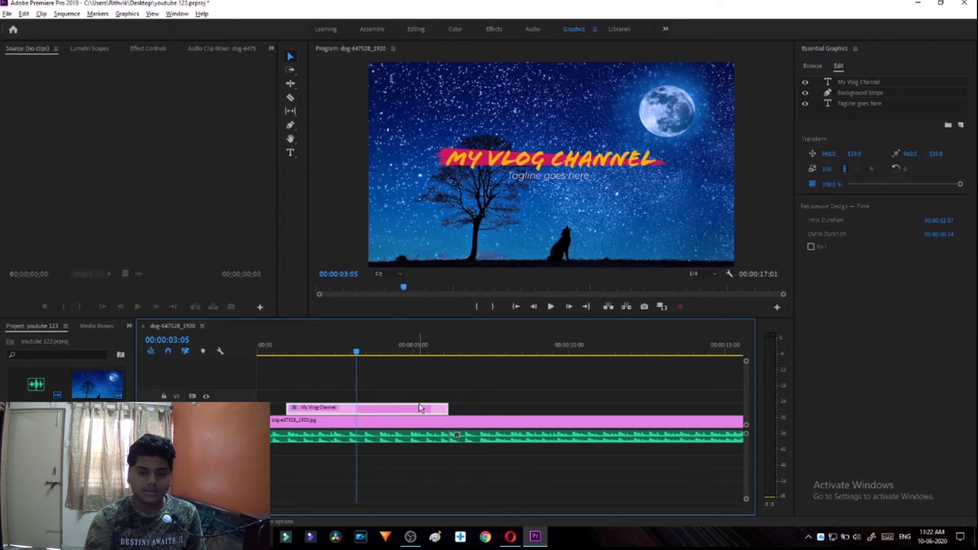
double_click(528, 156)
key(ctrl+a)
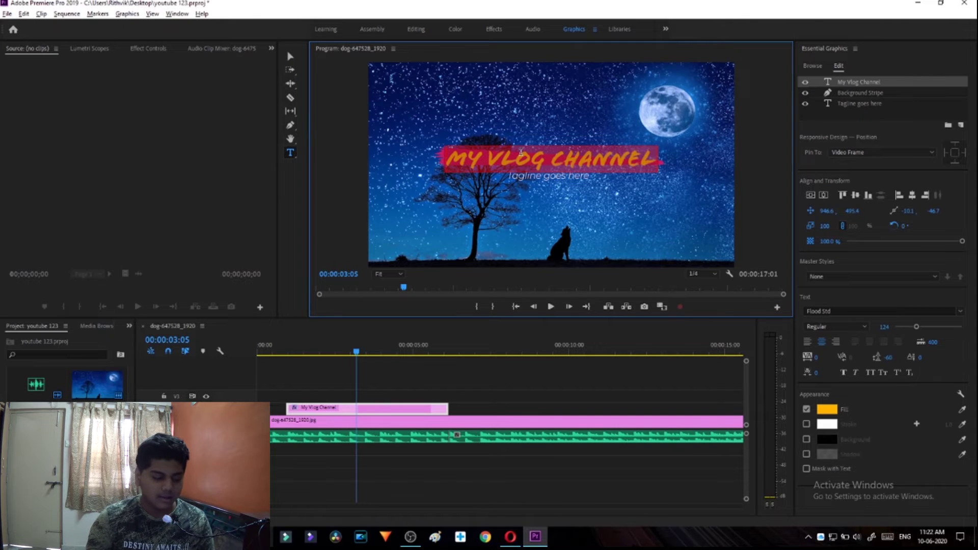
text(So)
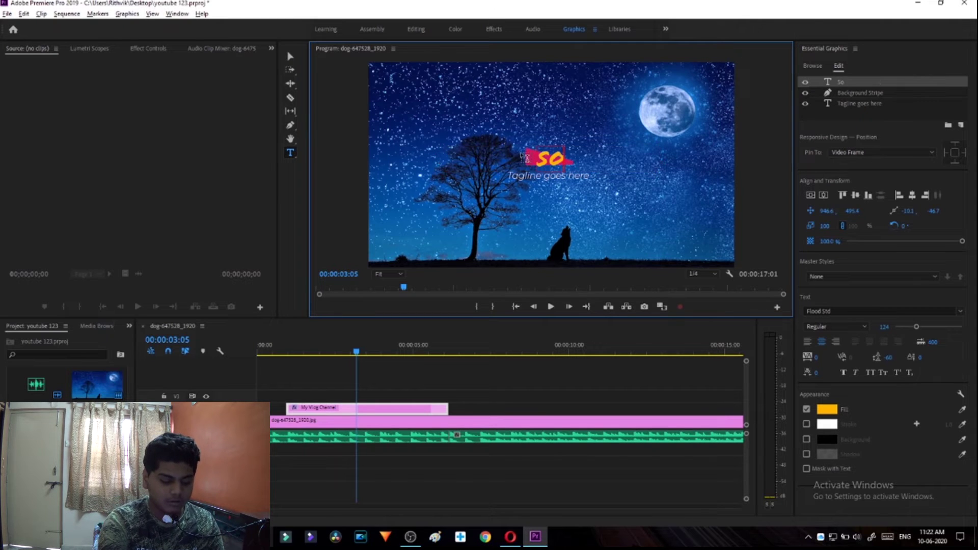
text(ft T)
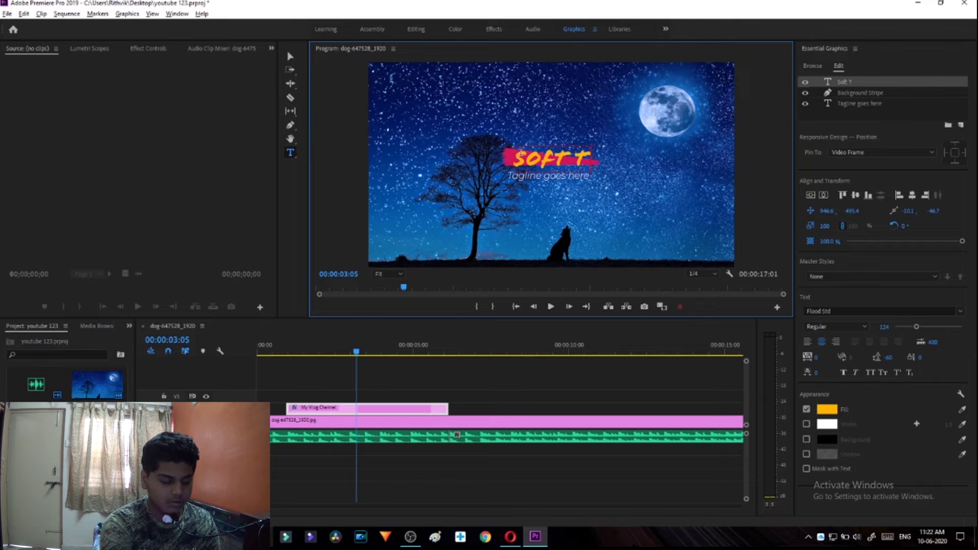
text(ech)
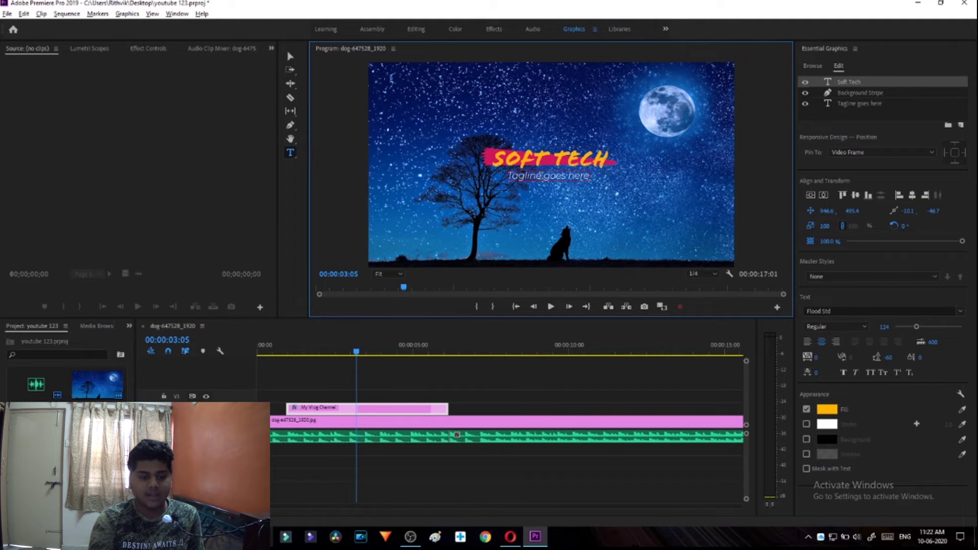
Step: Replace the title graphic's tagline text with "Subscribe", return to the Selection tool and deselect the text layer
double_click(543, 175)
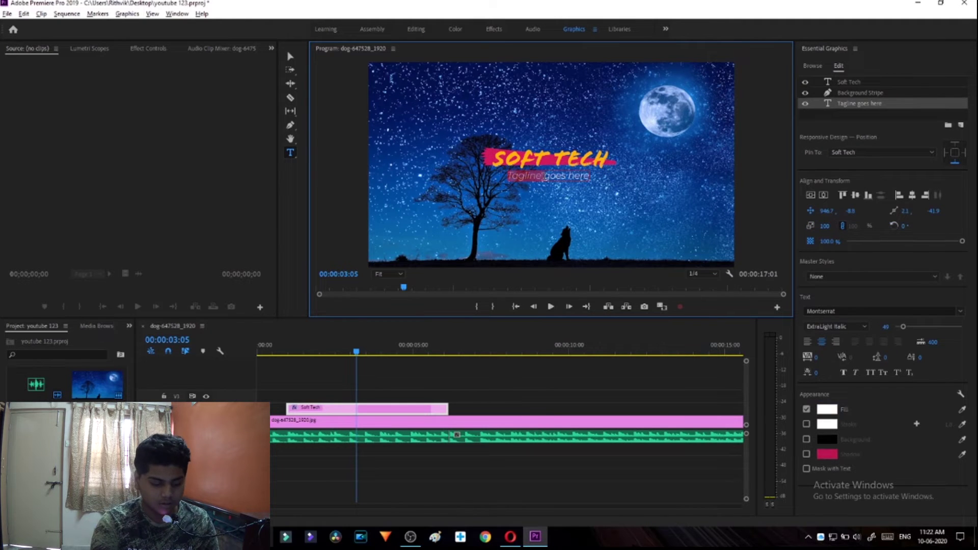
text(Subsc)
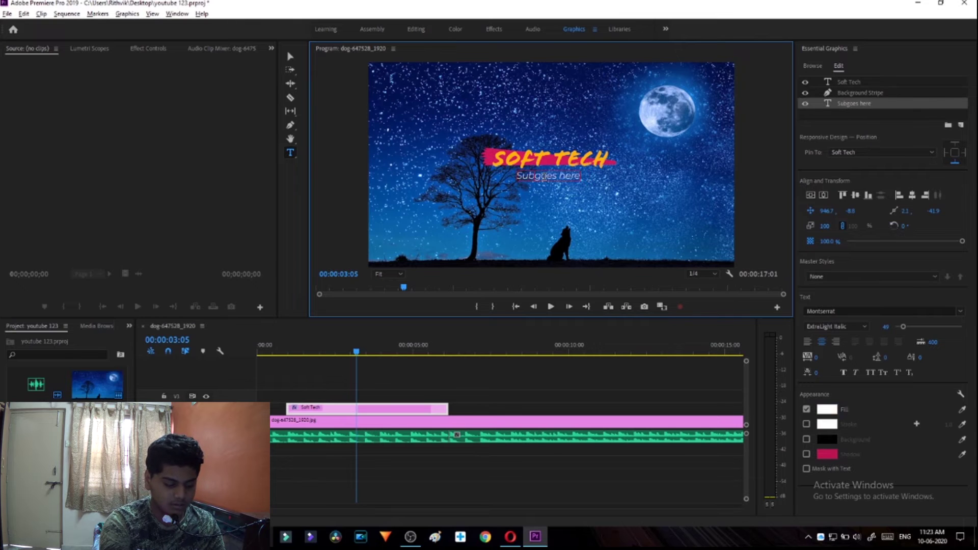
text(ribe)
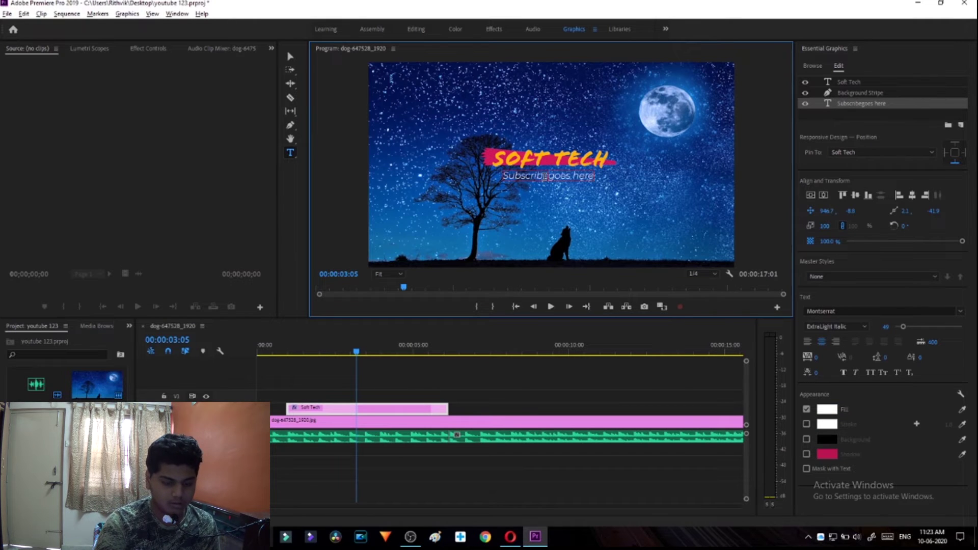
key(Delete)
key(Delete)
key(Delete)
key(Delete)
key(Delete)
key(Delete)
key(Delete)
key(Delete)
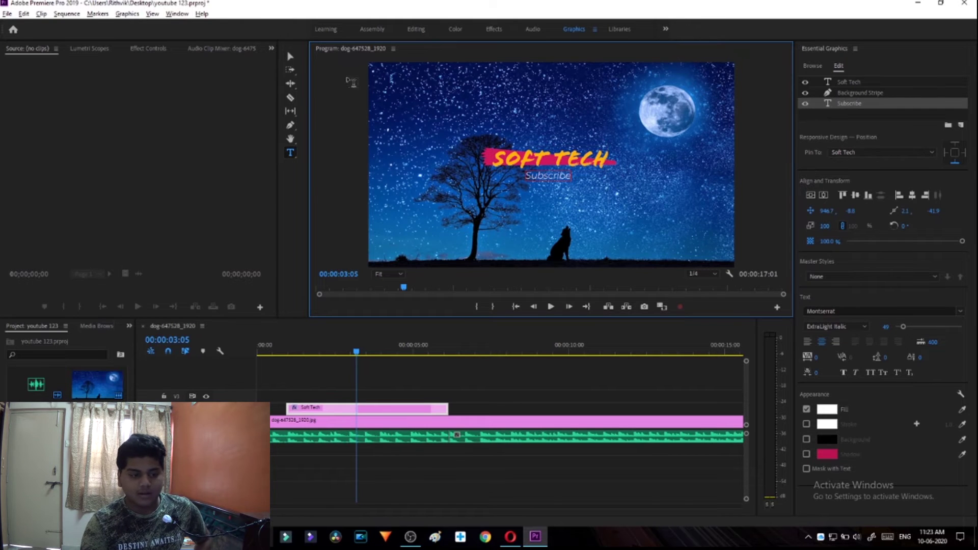
click(289, 58)
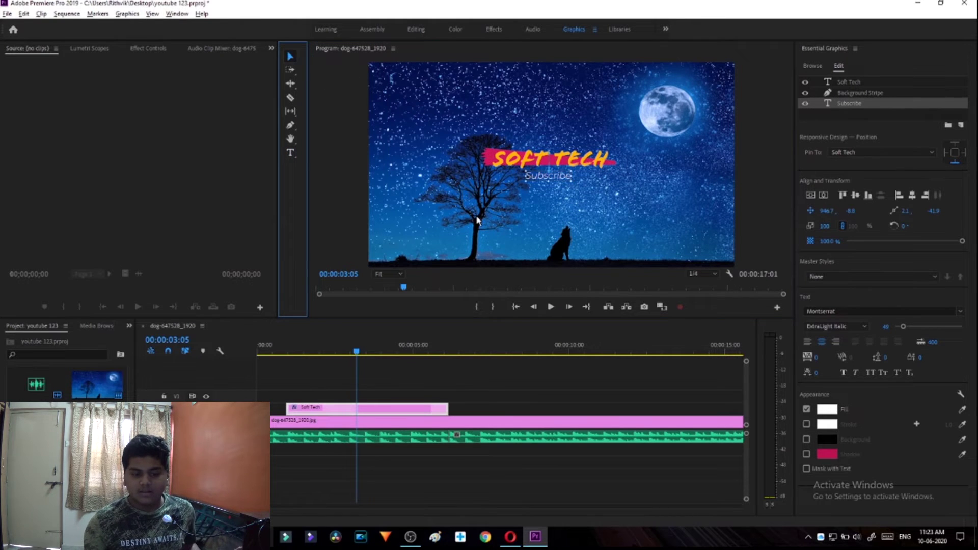
click(743, 187)
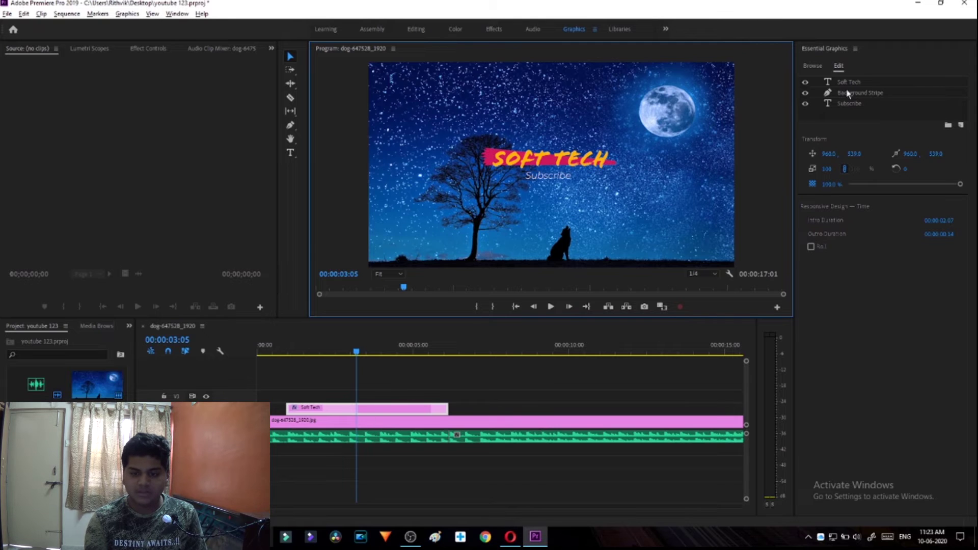
click(856, 104)
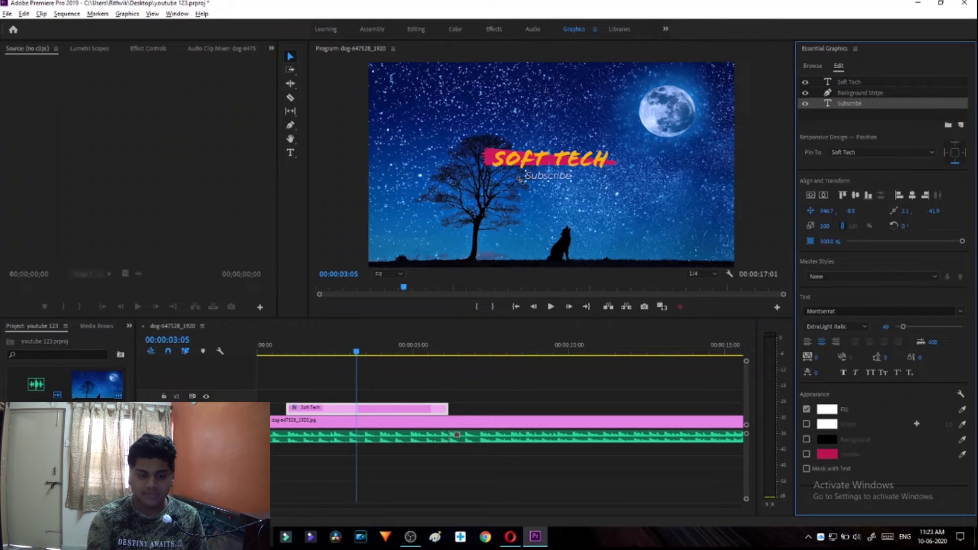
click(852, 101)
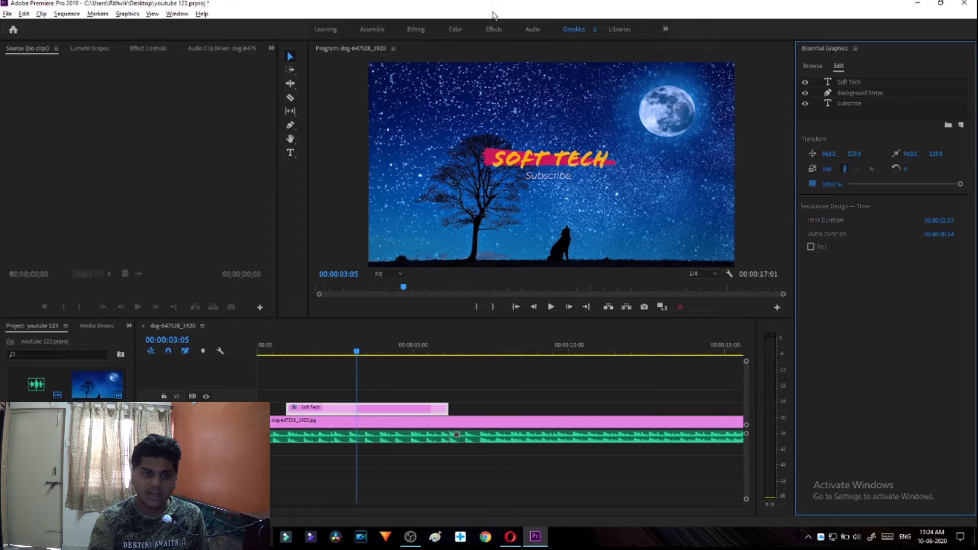
Step: Switch to the Effects workspace and look through the preset, Lumetri, audio and video effect and transition categories
click(493, 31)
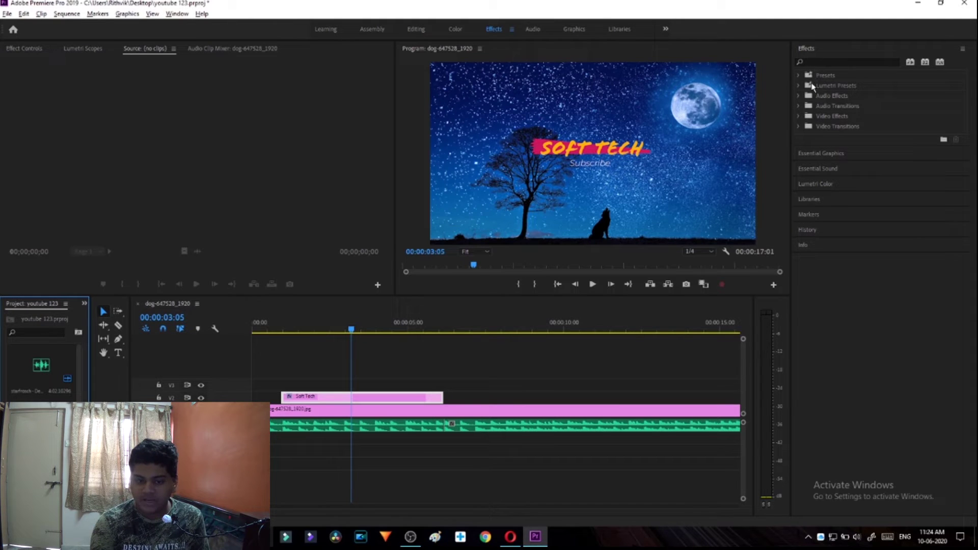
click(798, 75)
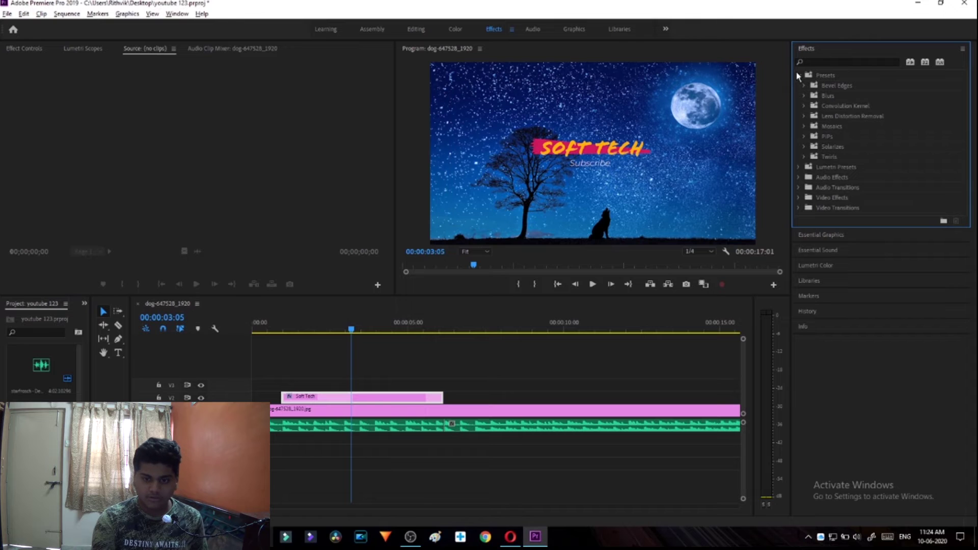
click(798, 75)
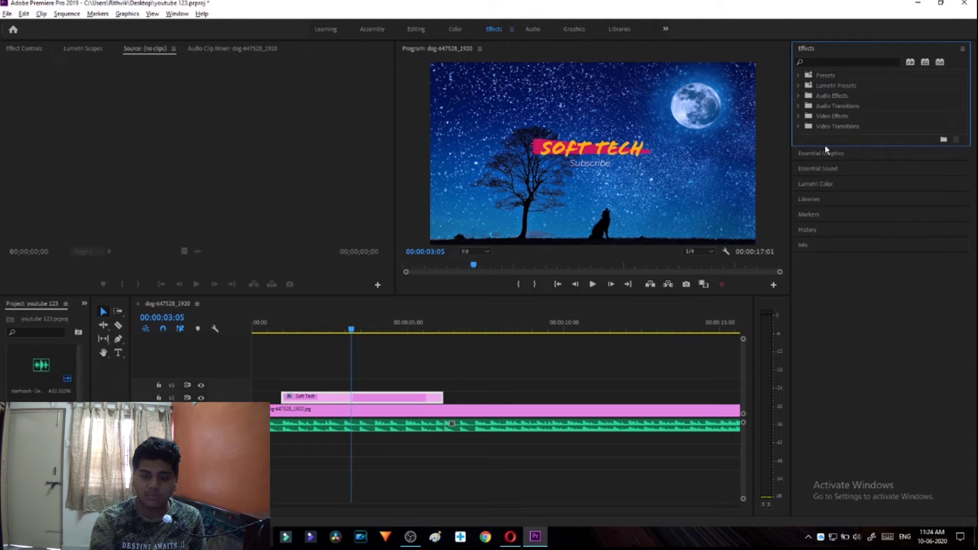
click(799, 86)
click(798, 85)
click(799, 96)
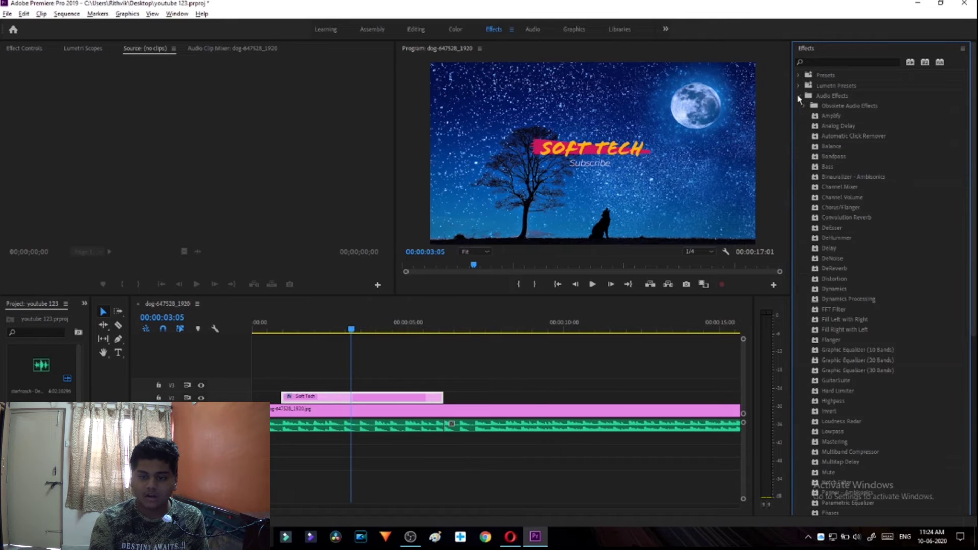
scroll(815, 143, down, 7)
scroll(817, 149, up, 7)
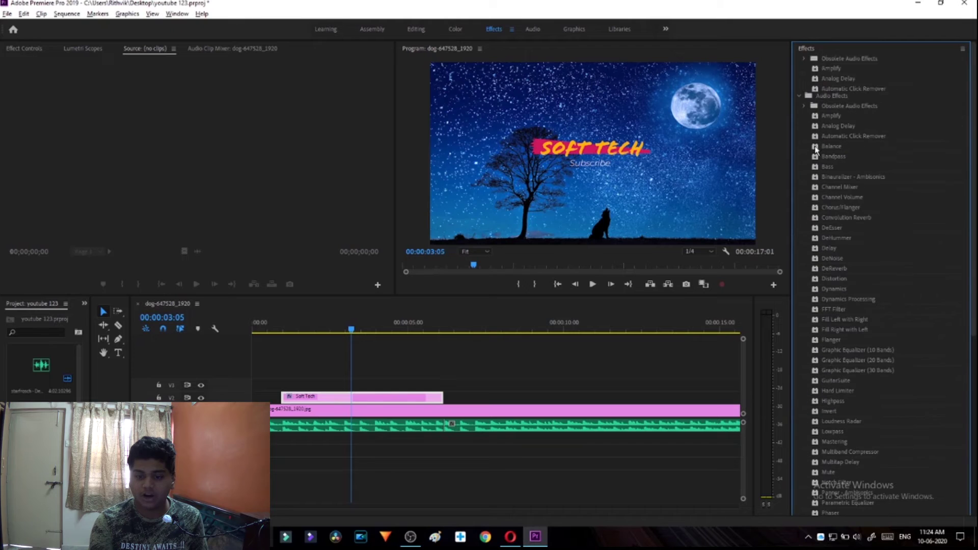
click(799, 97)
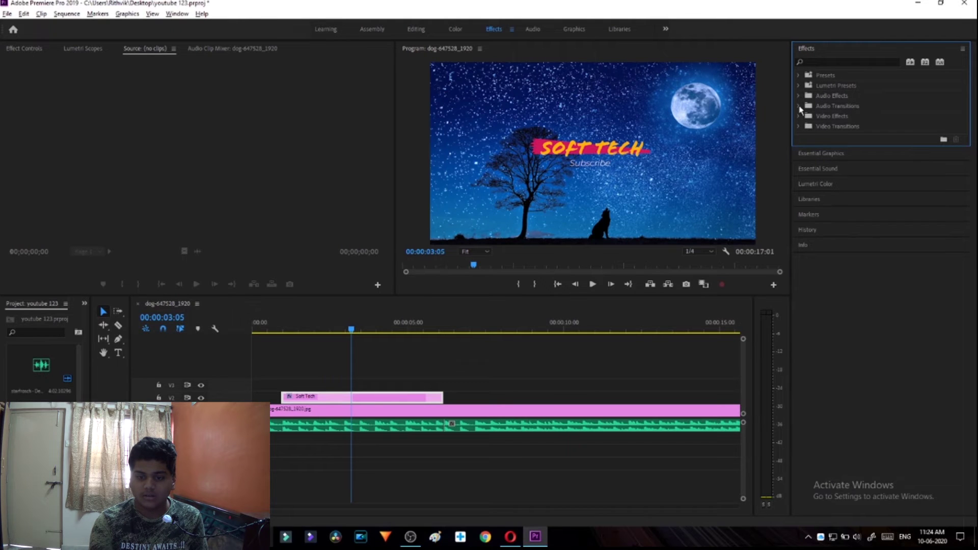
click(799, 106)
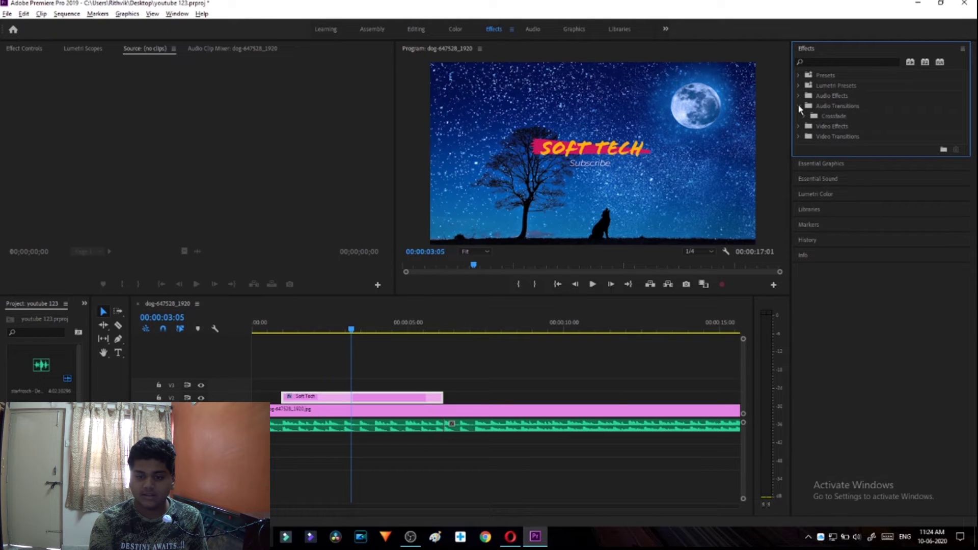
click(799, 106)
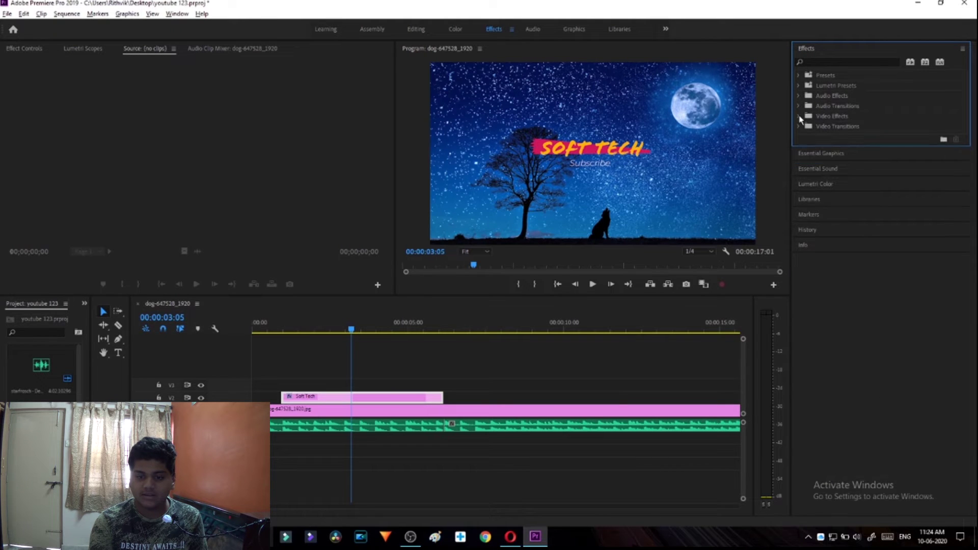
click(799, 117)
click(800, 117)
click(799, 117)
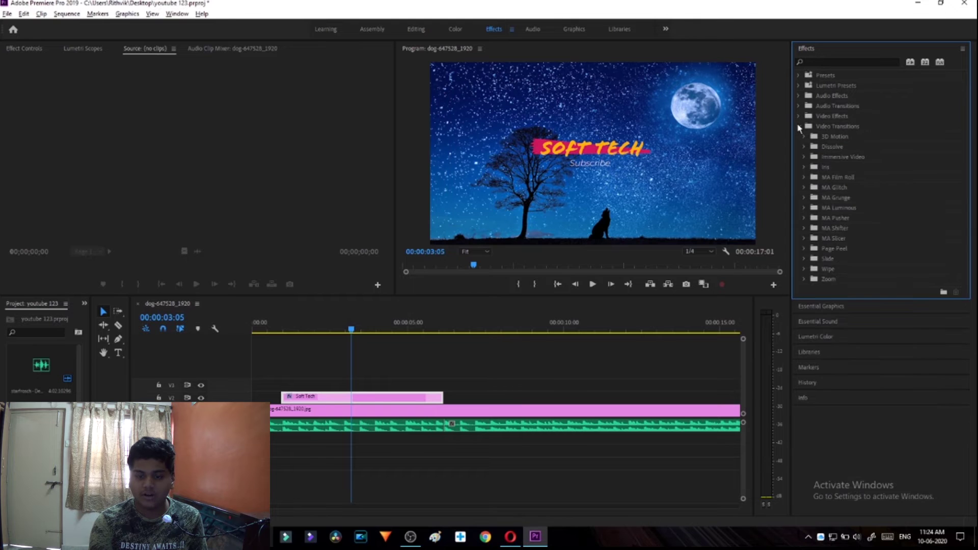
click(800, 117)
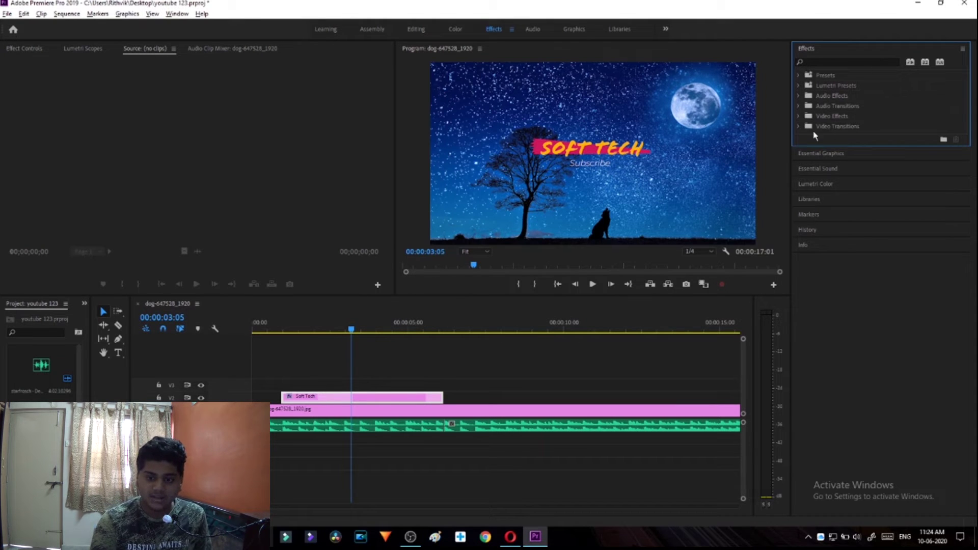
Step: Expand Video Transitions and examine its subfolders from 3D Motion, Dissolve, Immersive Video and Iris to MA Film Roll, Glitch, Grunge and Luminous
click(798, 127)
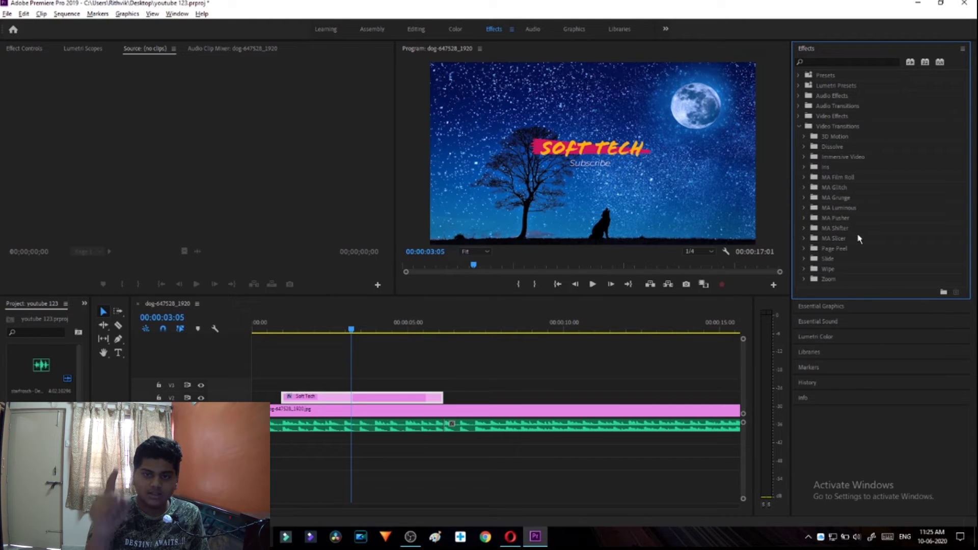
click(805, 137)
click(805, 168)
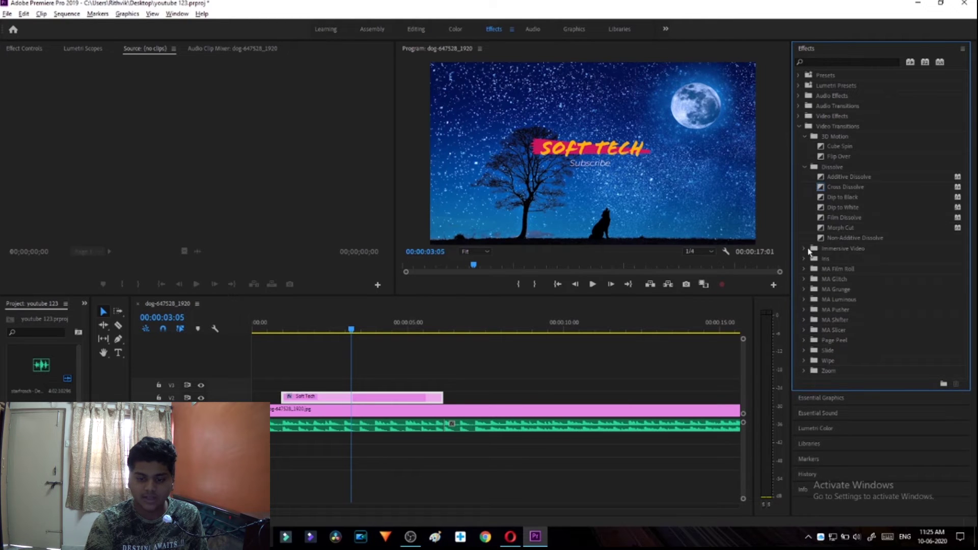
click(805, 249)
click(805, 351)
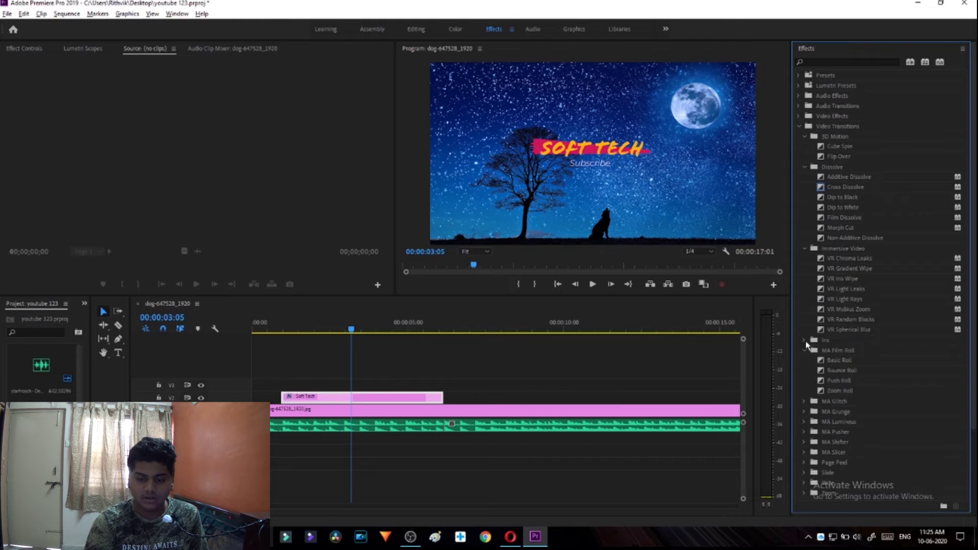
click(805, 341)
scroll(808, 339, down, 5)
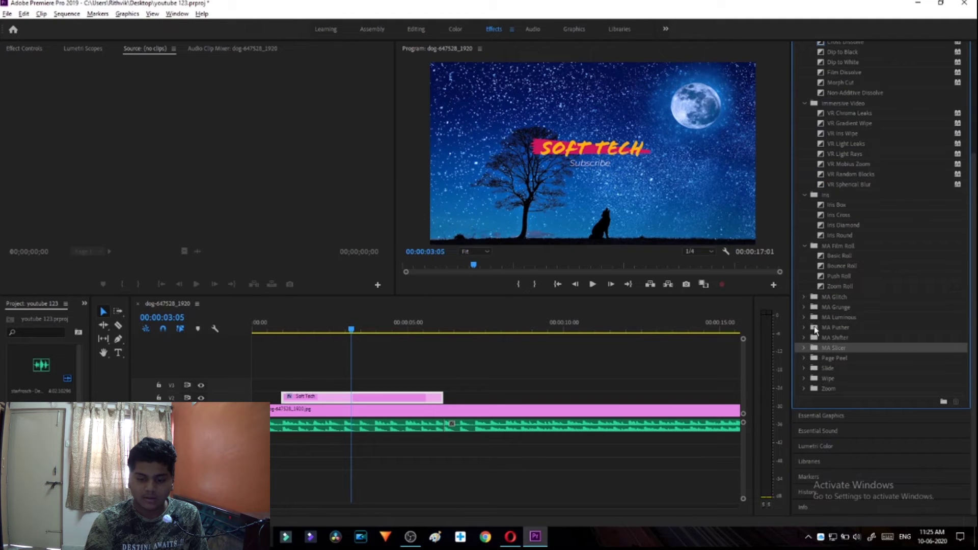
click(805, 297)
click(805, 358)
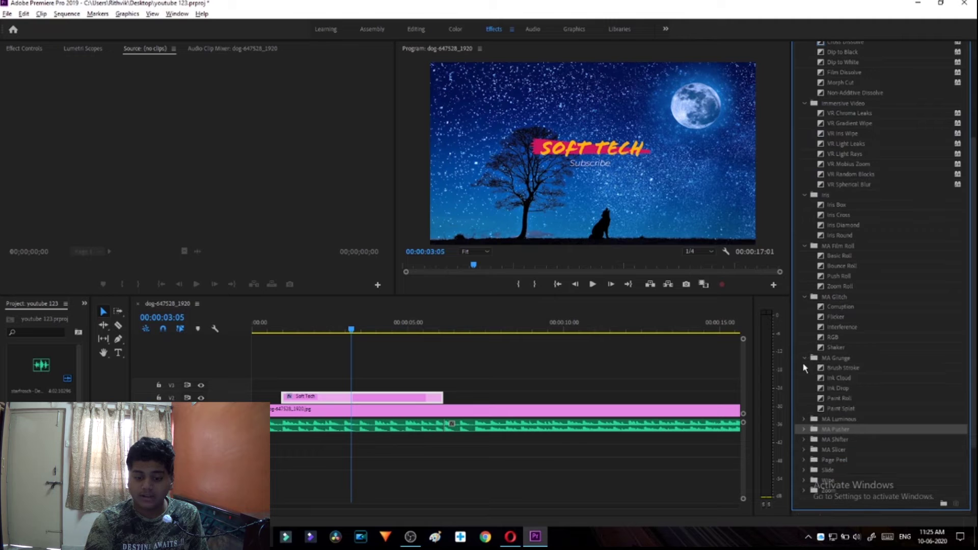
click(805, 419)
scroll(818, 408, down, 3)
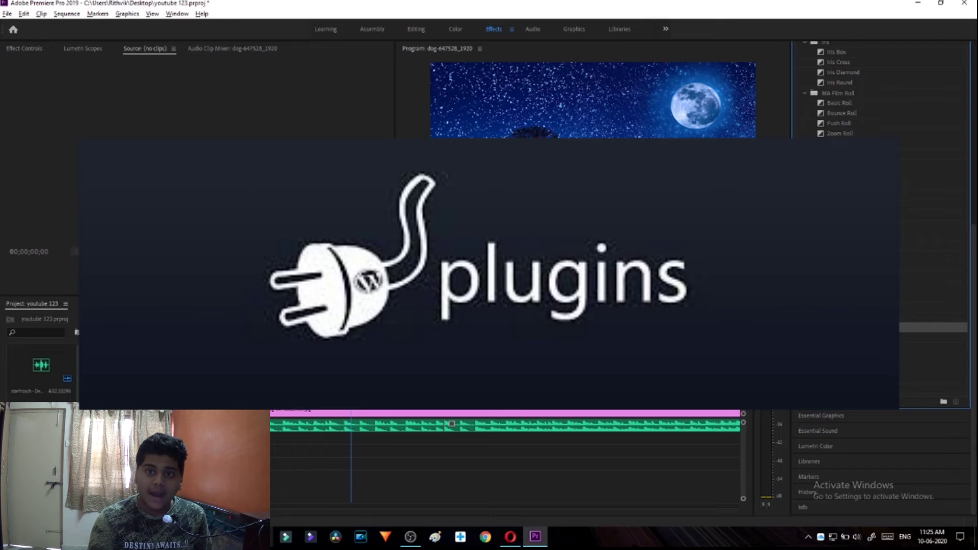
Step: Expand the MA Pusher, MA Shifter, MA Slicer, Page Peel, Slide, Wipe and Zoom transition folders and review the complete list
click(805, 338)
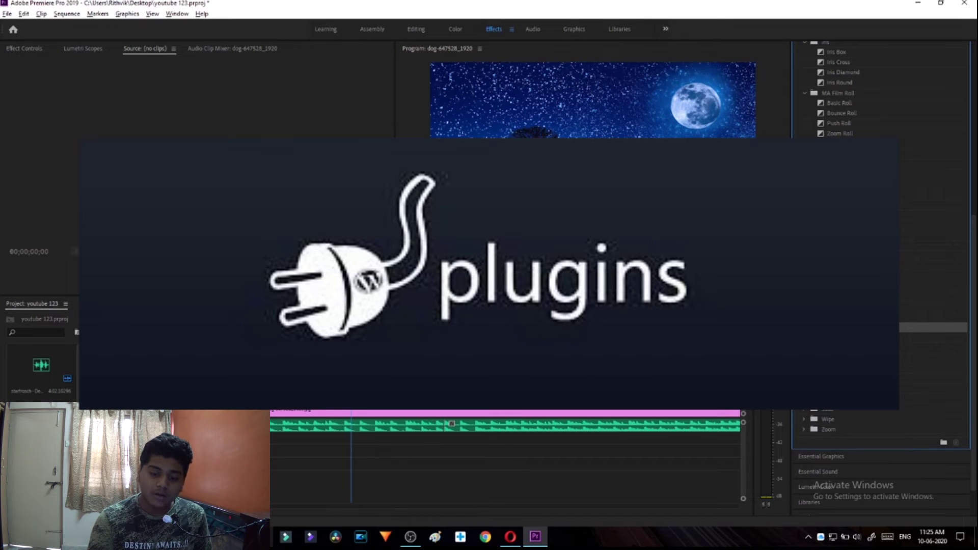
click(804, 379)
scroll(820, 358, up, 4)
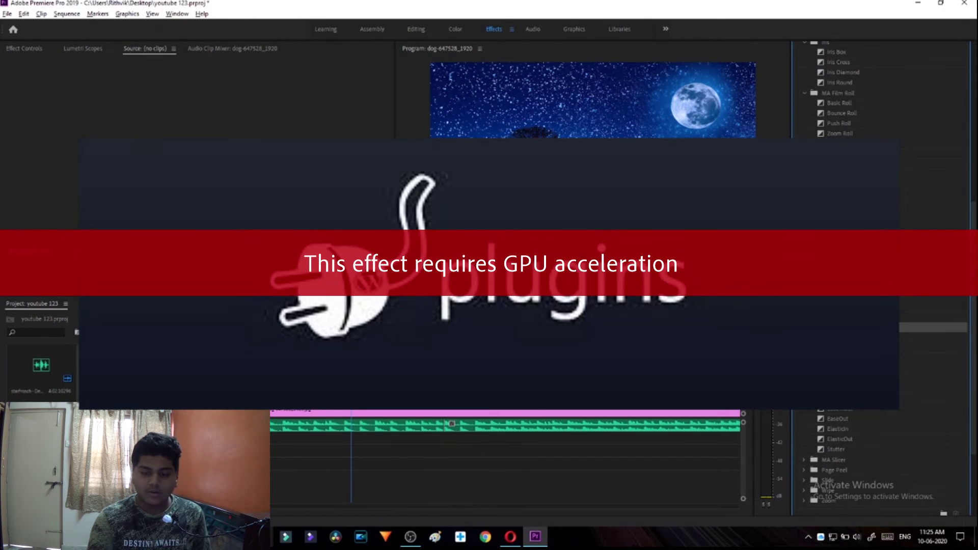
scroll(820, 359, up, 1)
scroll(819, 356, down, 5)
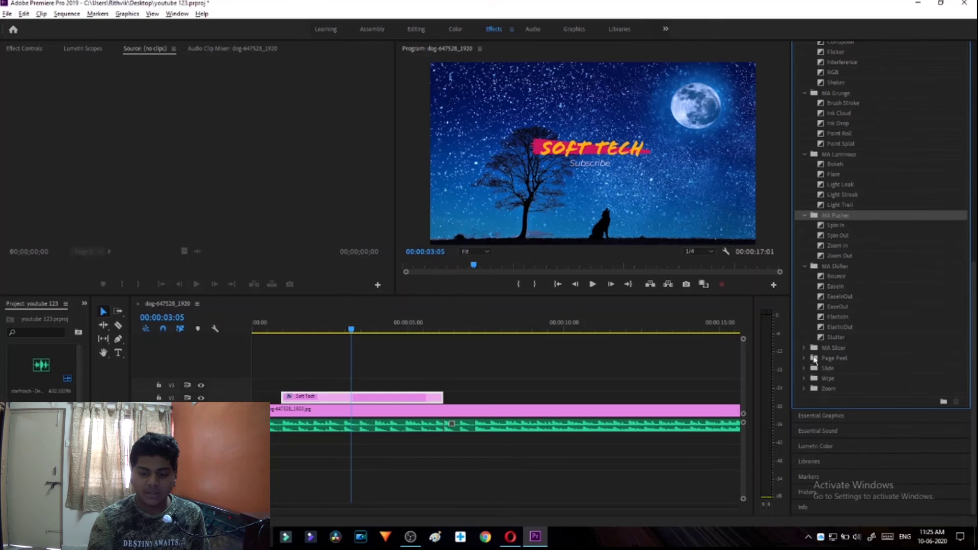
click(803, 348)
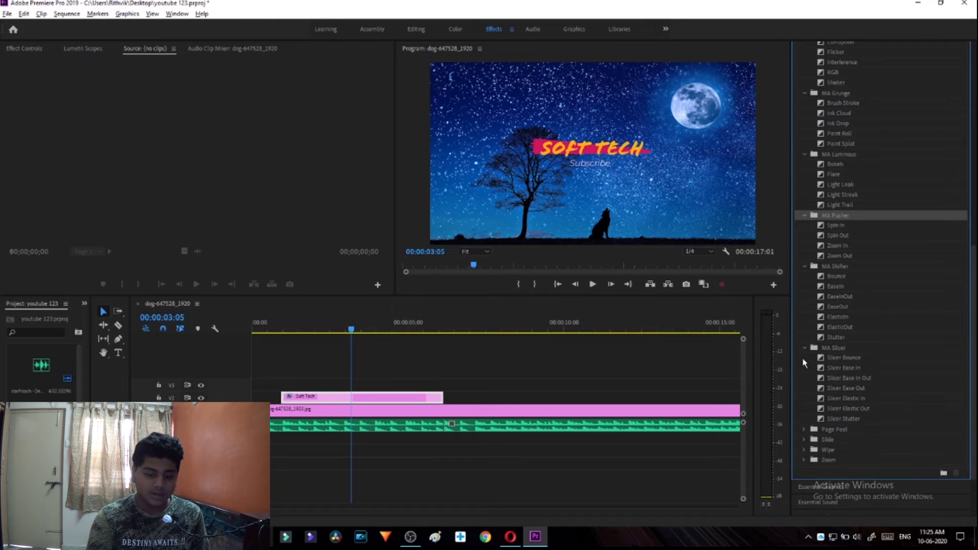
click(805, 429)
scroll(807, 423, down, 3)
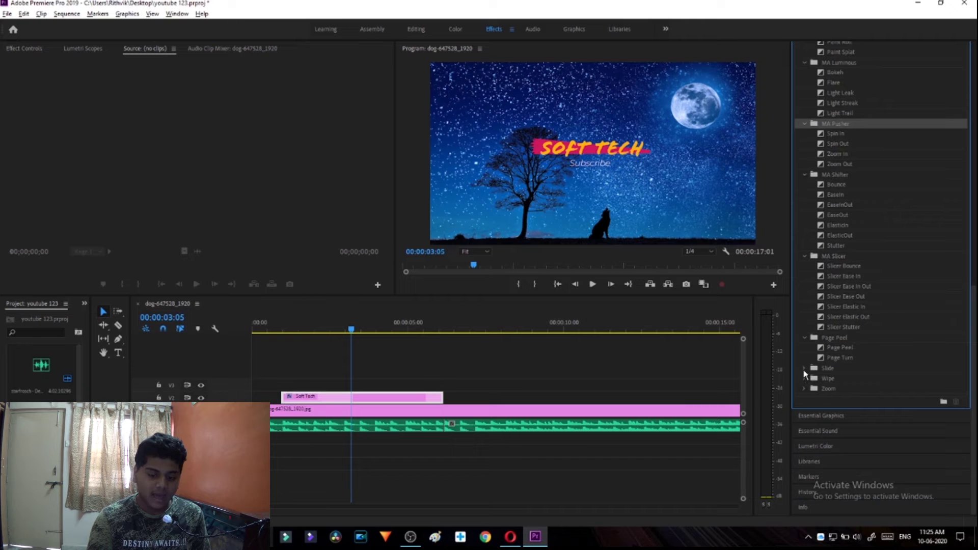
click(804, 368)
click(804, 430)
scroll(801, 429, down, 5)
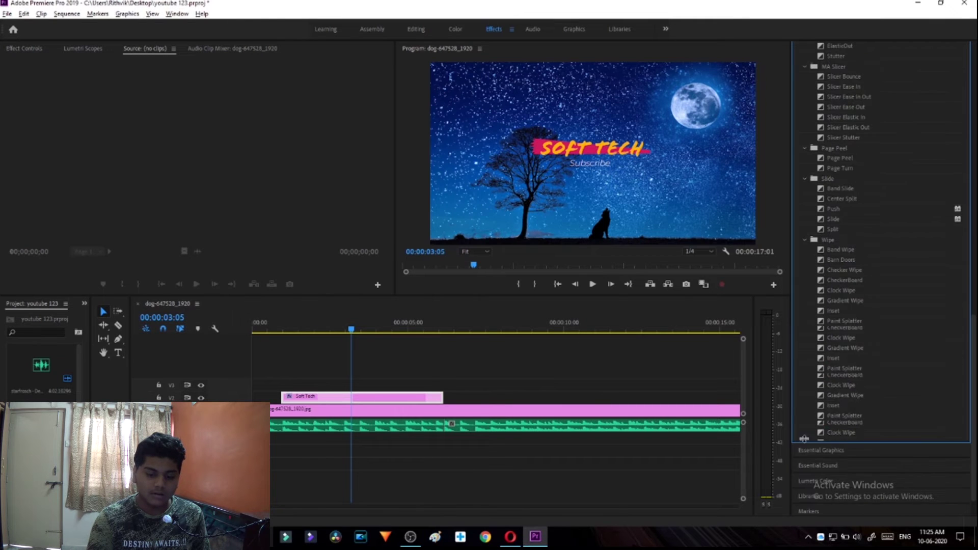
click(804, 424)
scroll(896, 357, up, 15)
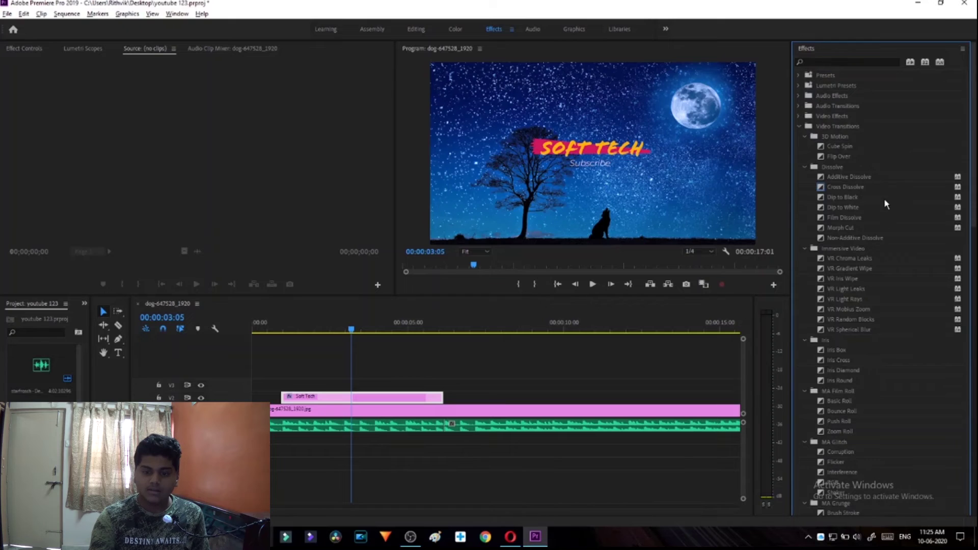
scroll(881, 257, down, 15)
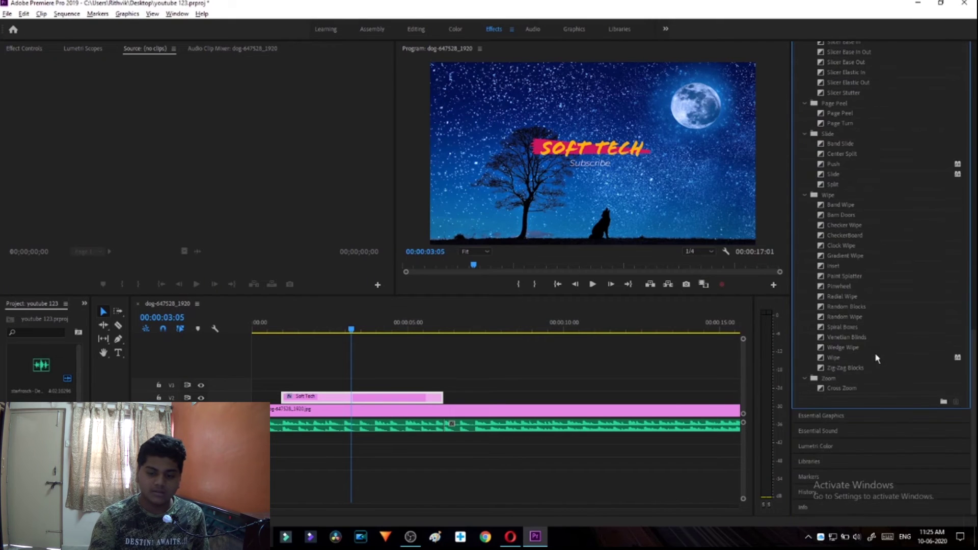
scroll(877, 358, up, 15)
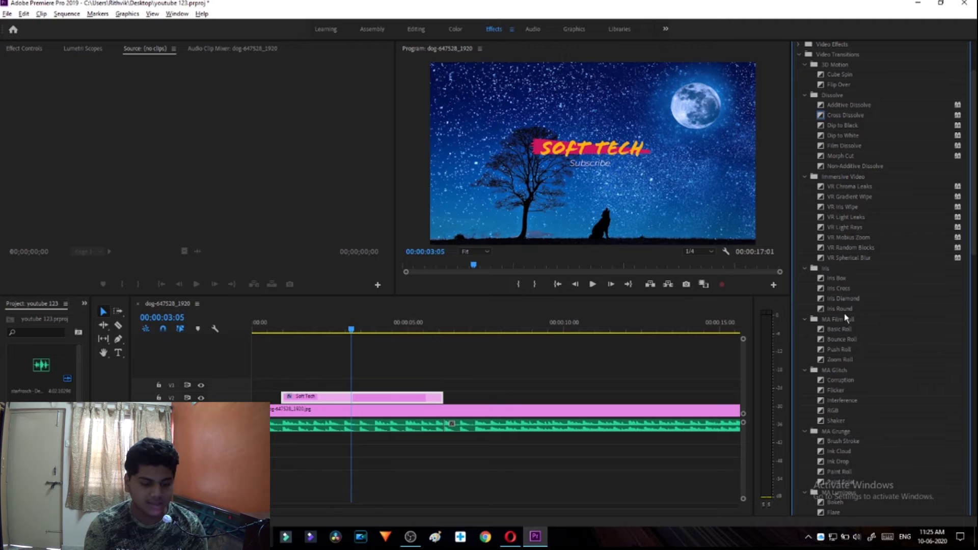
Step: Cut the dog image clip at about 9 seconds with the Razor tool, return to the Selection tool and check that both parts select separately
key(c)
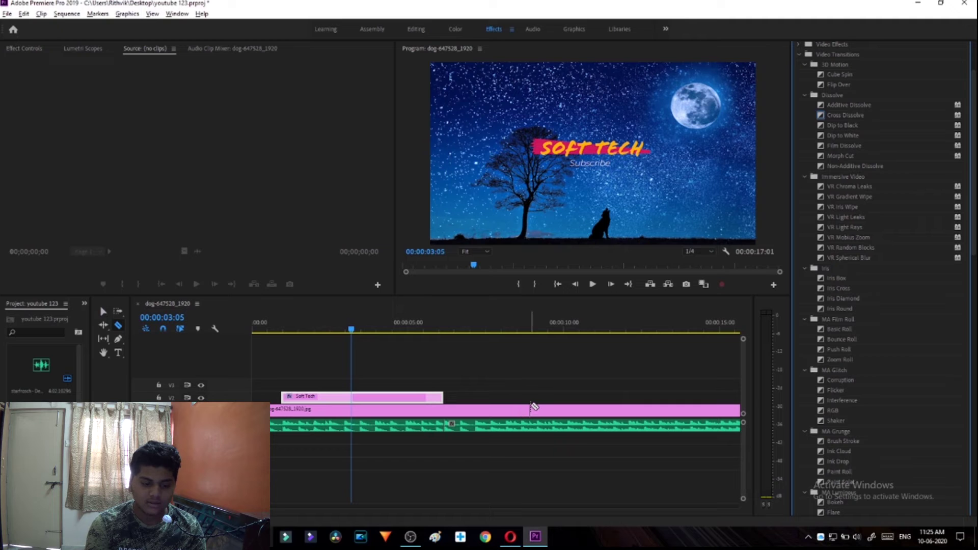
click(532, 408)
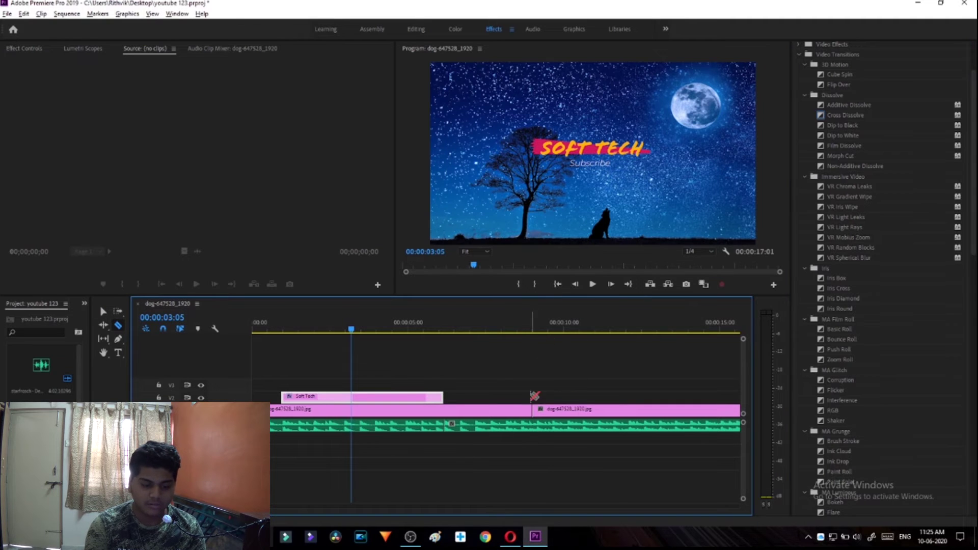
key(v)
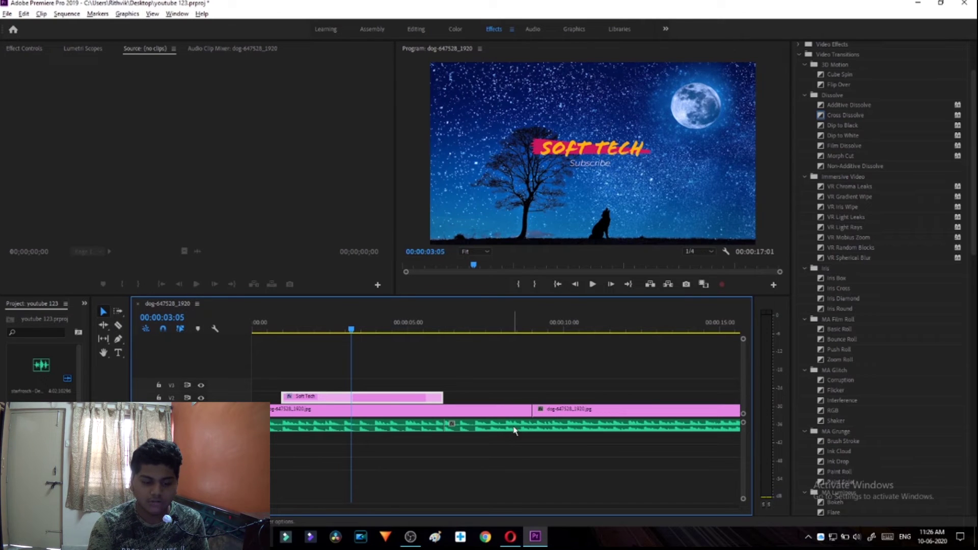
click(509, 414)
click(559, 417)
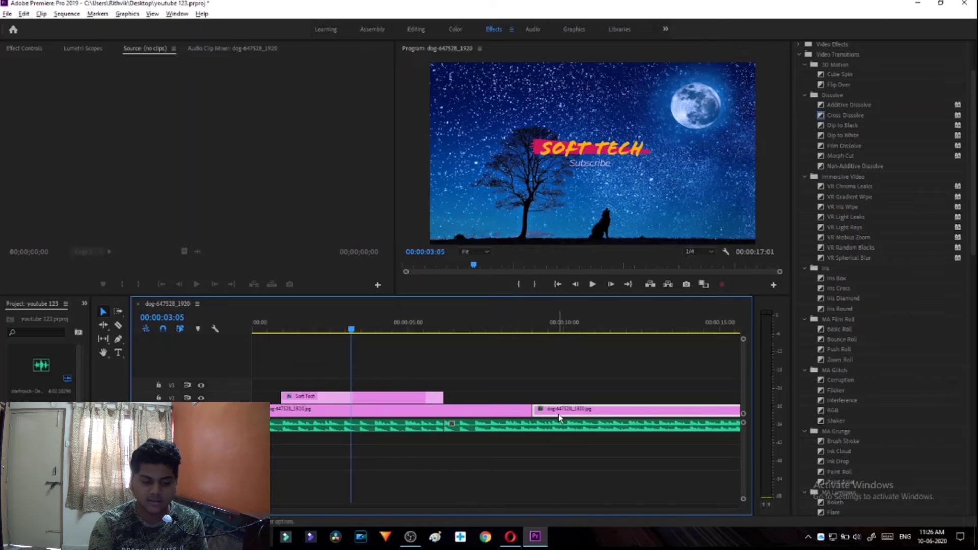
click(519, 411)
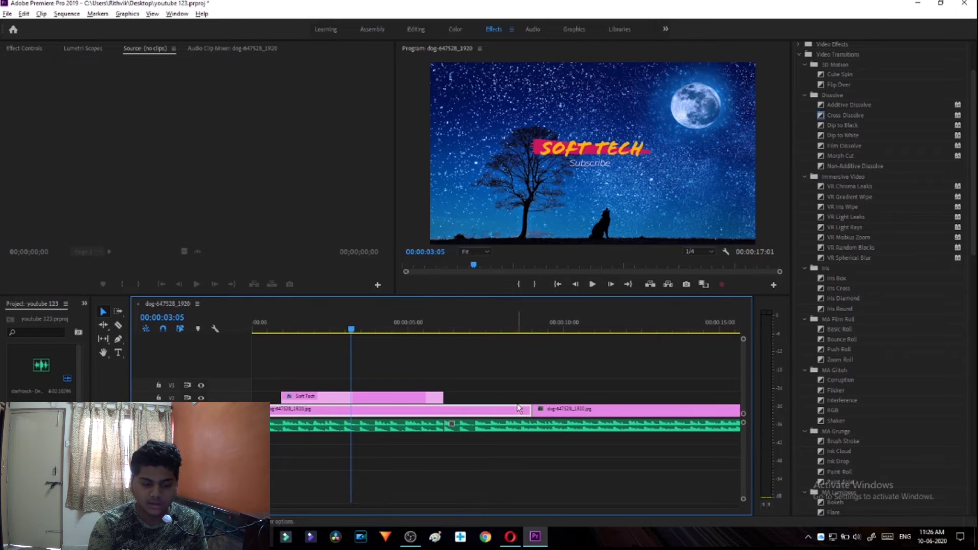
click(559, 382)
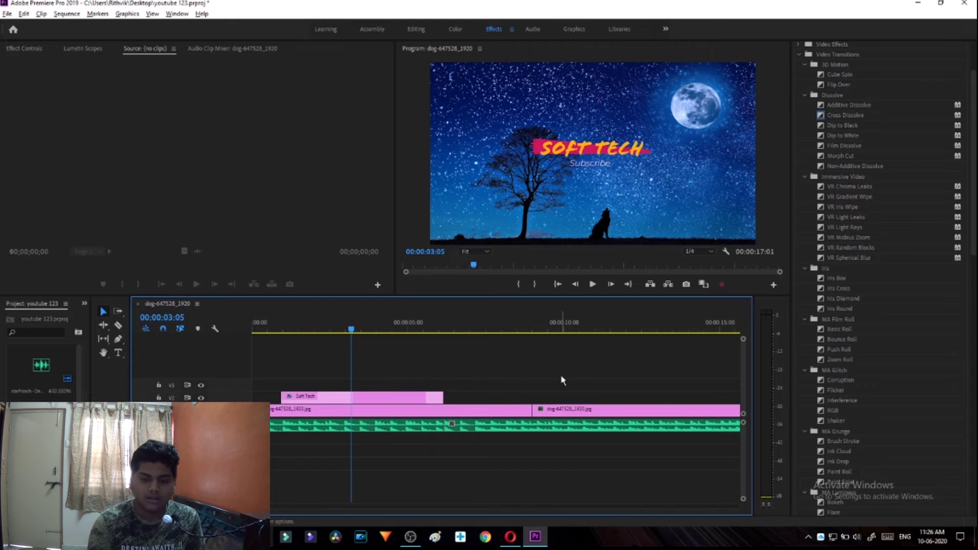
Step: Apply the Additive Dissolve transition at the cut between the two dog image clips and scrub through it to preview
scroll(859, 204, down, 10)
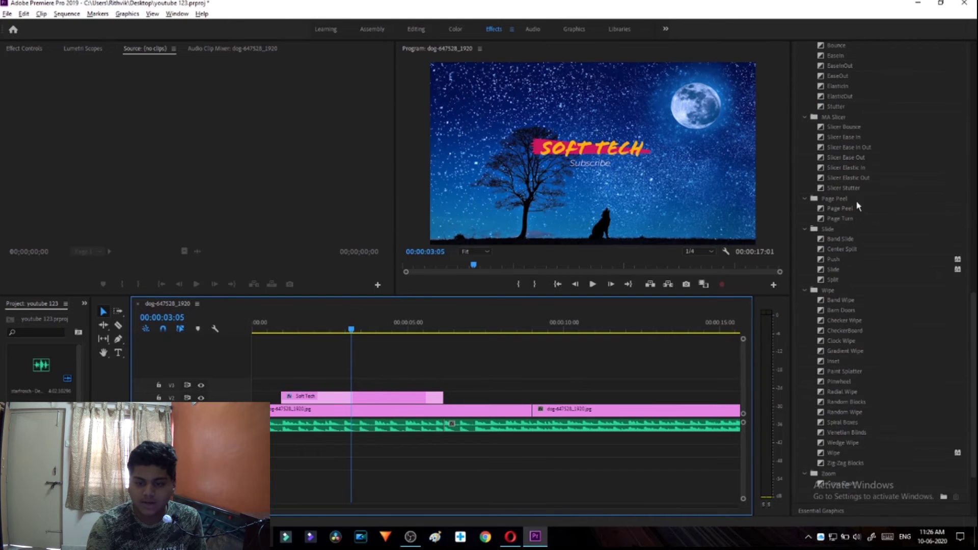
scroll(857, 205, up, 10)
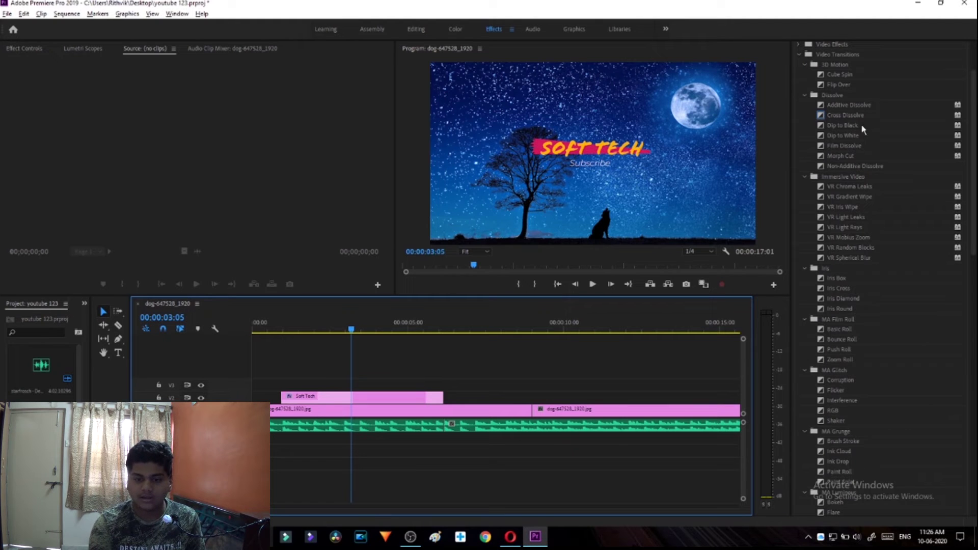
click(860, 105)
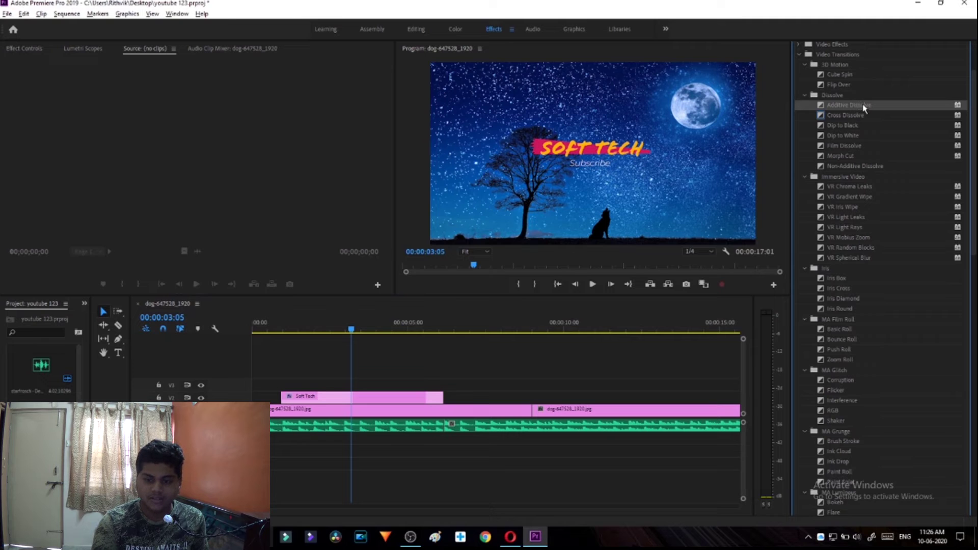
drag(865, 108, 535, 415)
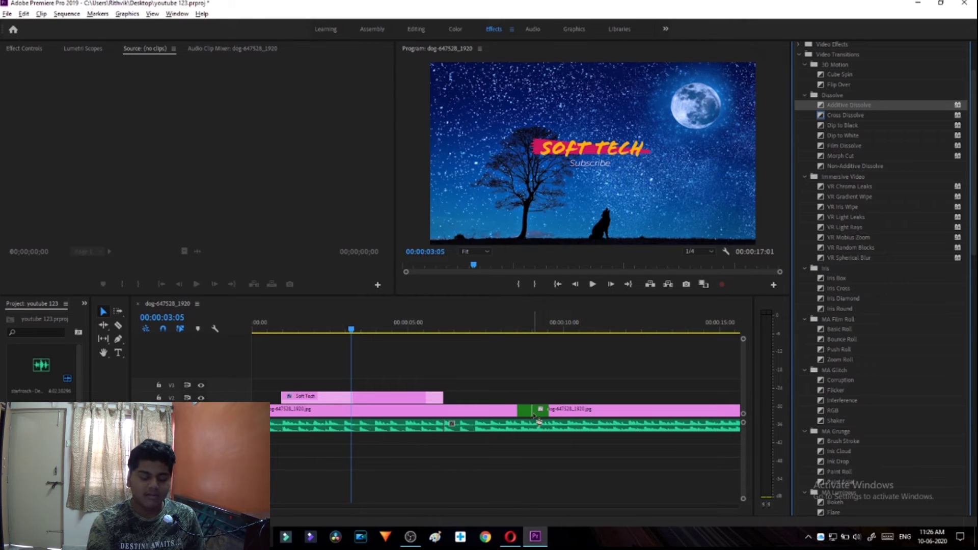
drag(534, 416, 540, 415)
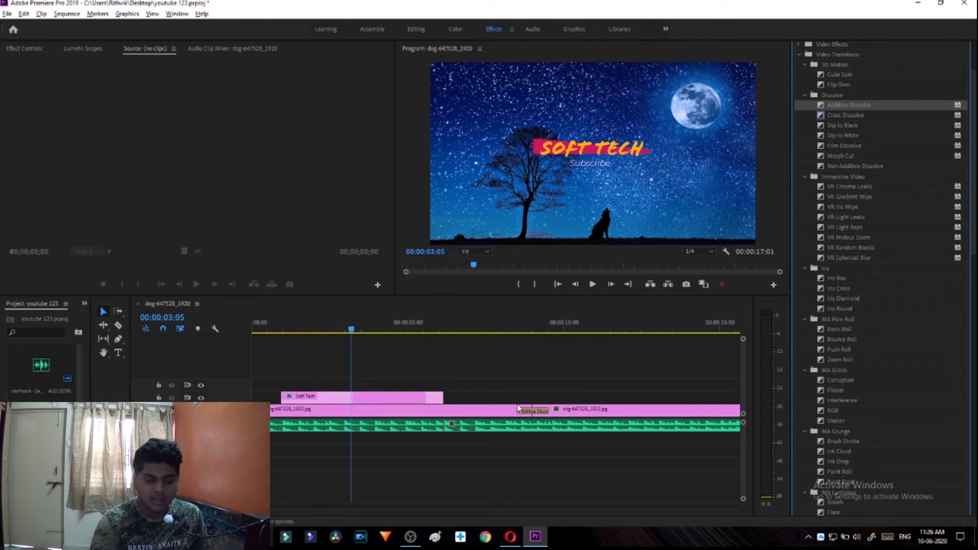
click(515, 321)
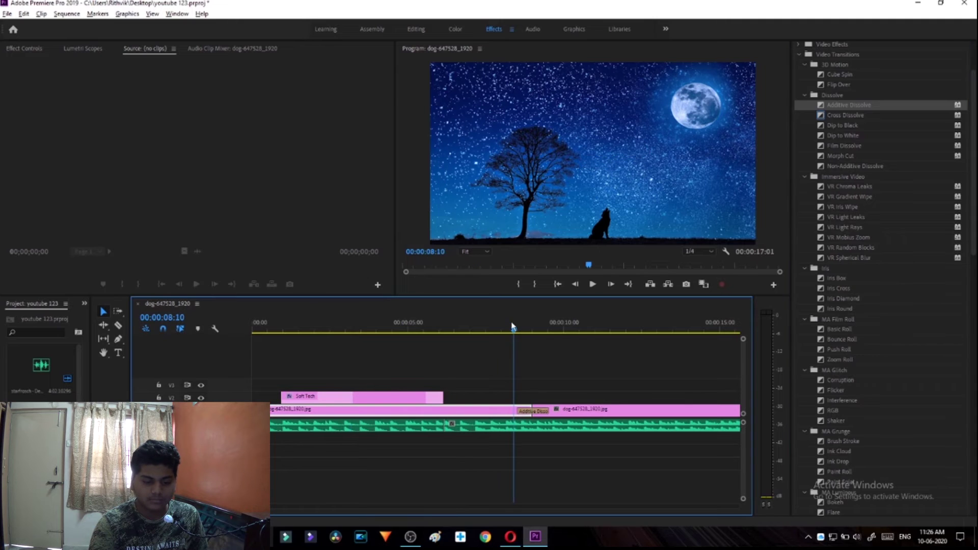
drag(513, 332, 572, 334)
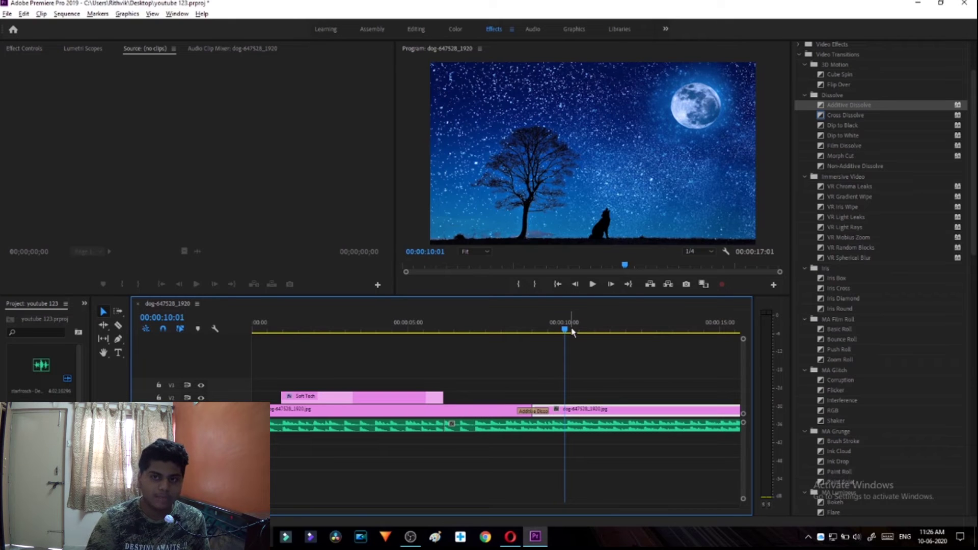
Step: Replace the second dog clip with the baby elephant image, apply Additive Dissolve at the cut and scrub through the transition
click(649, 411)
key(Delete)
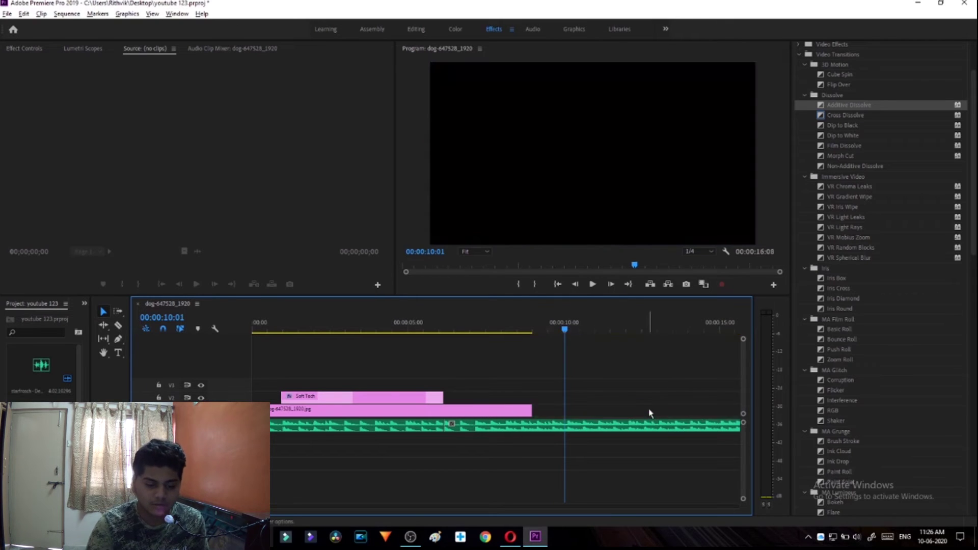
drag(41, 432, 533, 411)
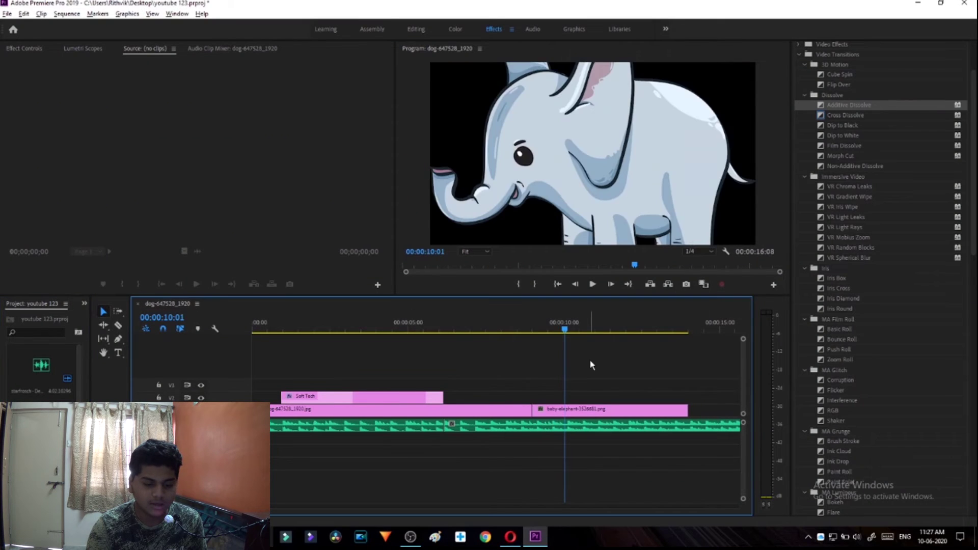
drag(861, 107, 534, 411)
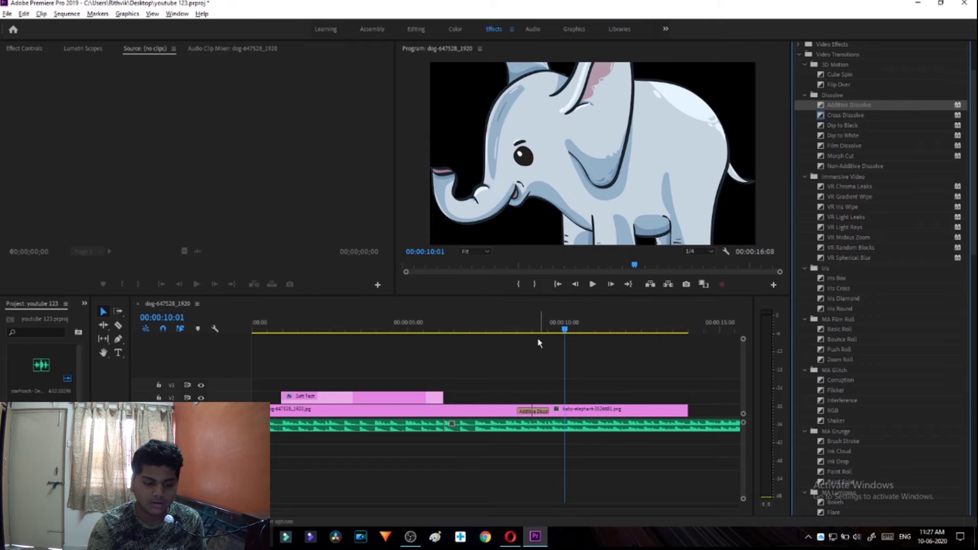
click(532, 330)
drag(531, 332, 574, 333)
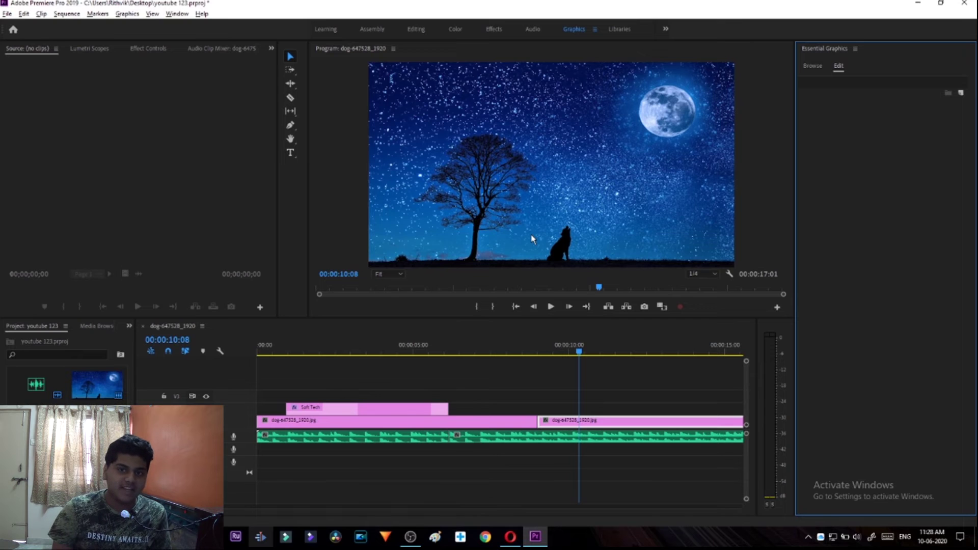
Step: Return to the Effects workspace and look through the Video Effects categories and the complete Video Transitions list
click(493, 29)
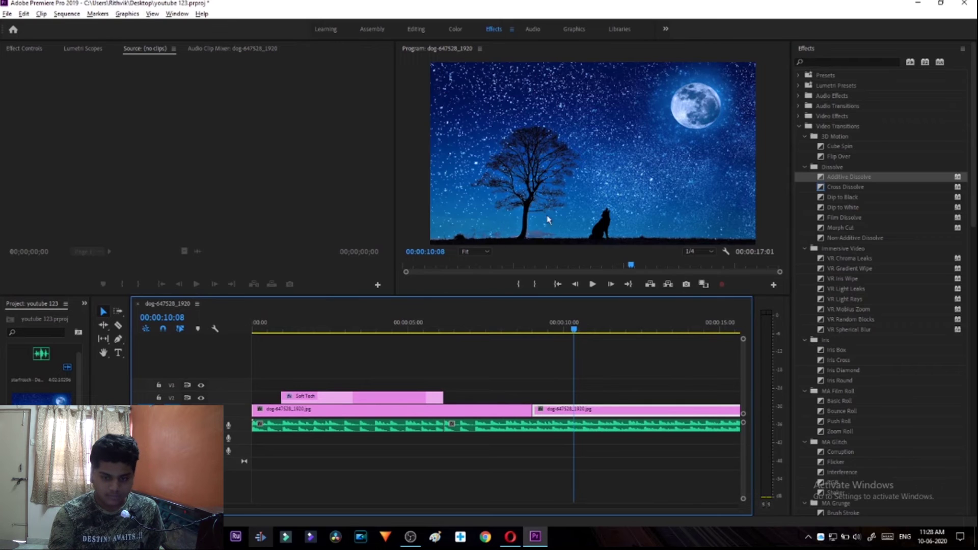
click(800, 118)
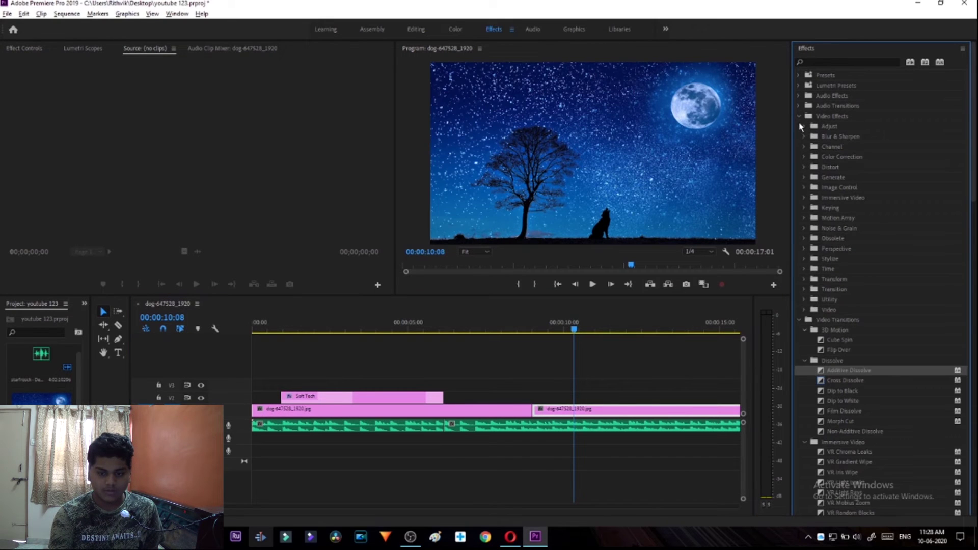
click(799, 117)
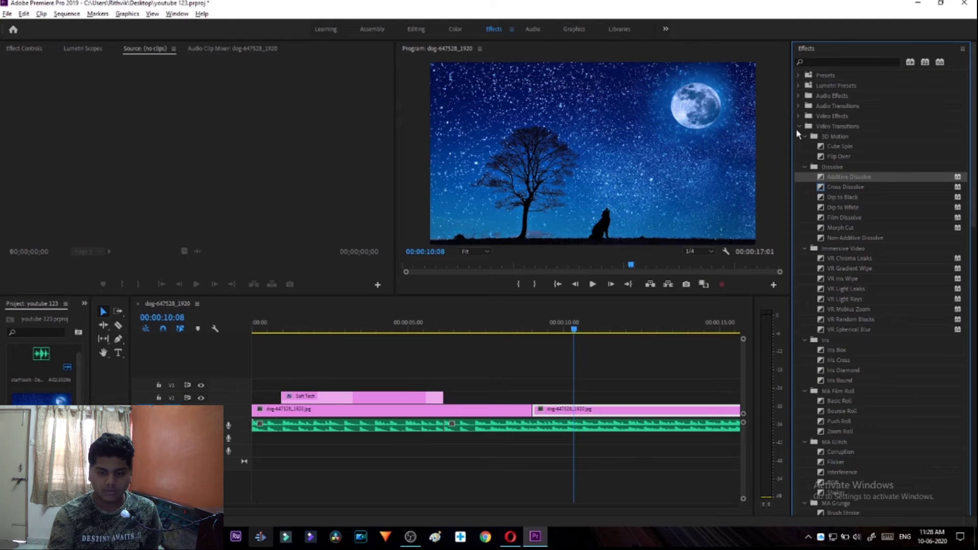
click(800, 127)
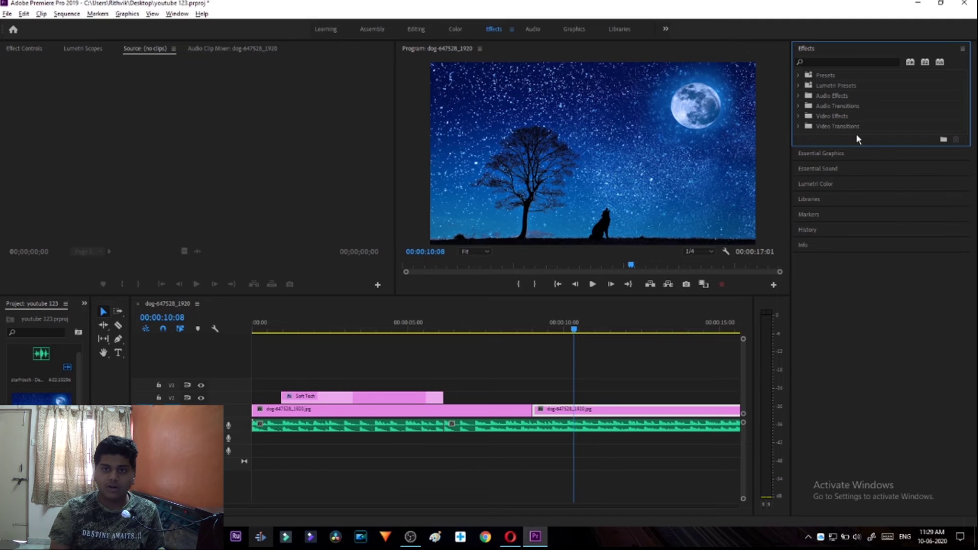
click(798, 127)
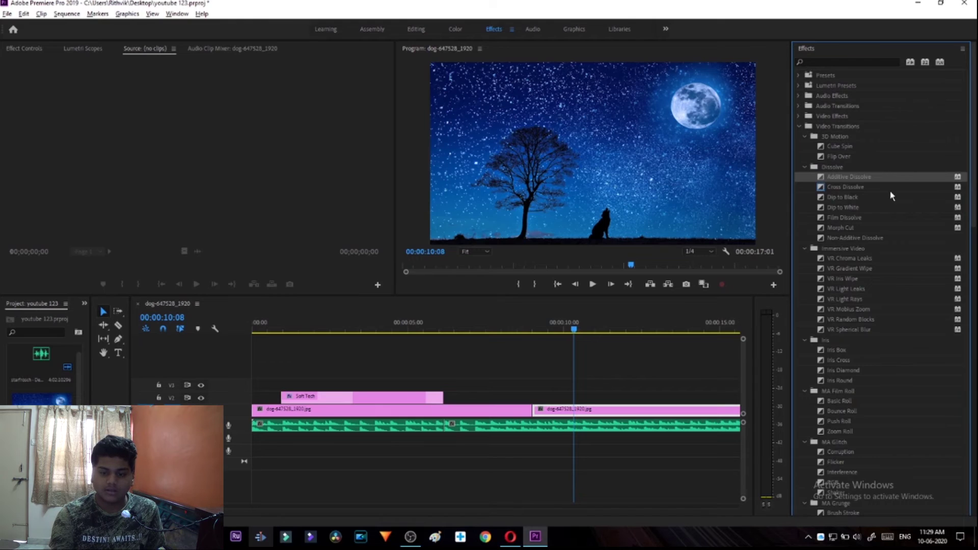
scroll(891, 195, down, 5)
scroll(891, 197, down, 10)
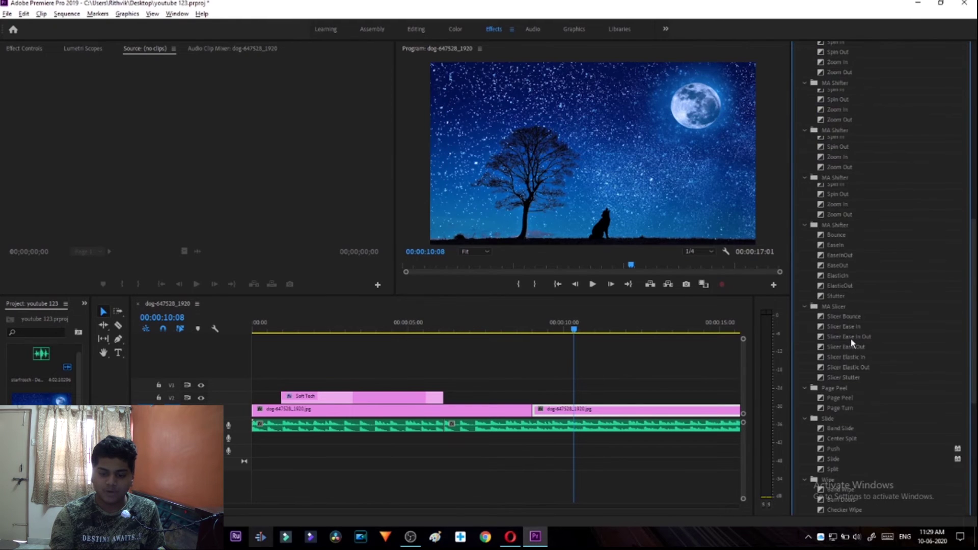
scroll(856, 313, up, 8)
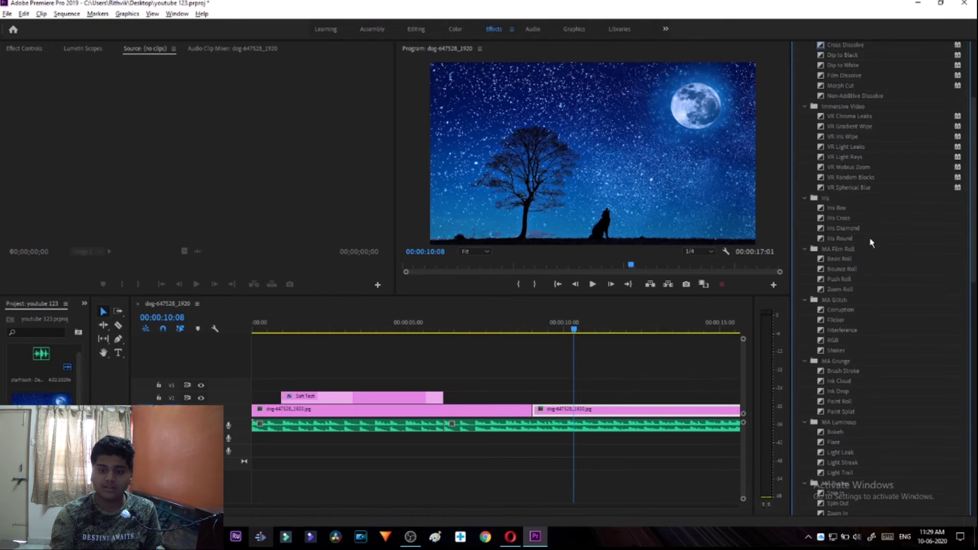
scroll(871, 243, up, 5)
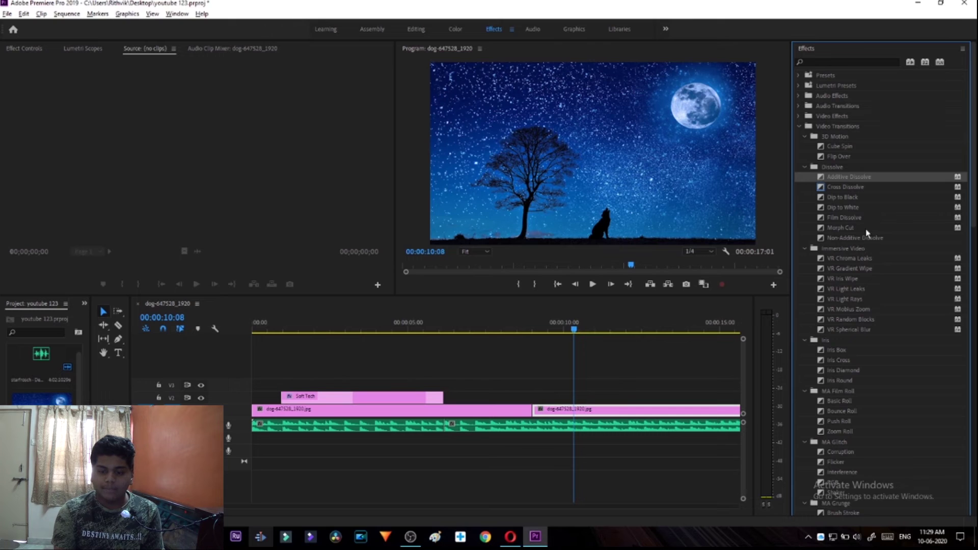
scroll(861, 218, down, 3)
scroll(860, 217, up, 3)
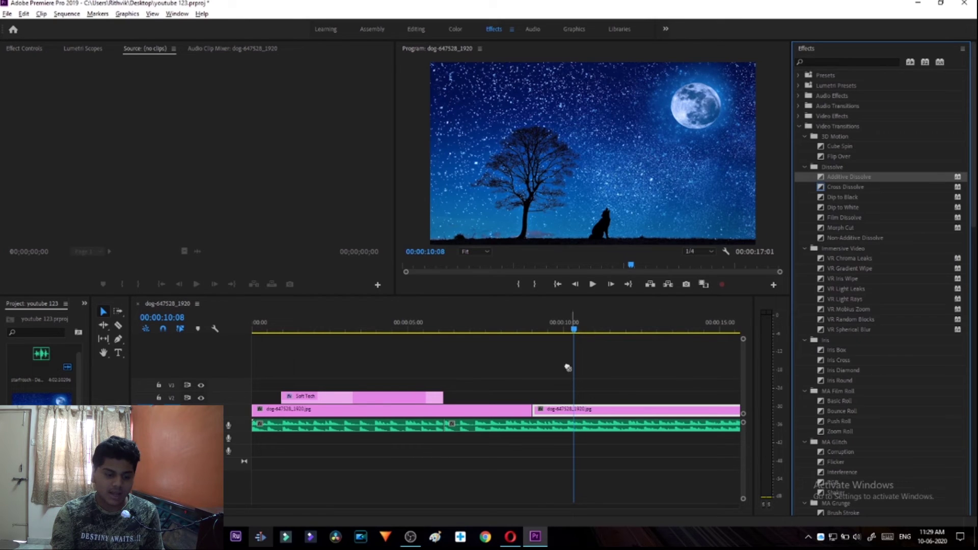
Step: Add an Additive Dissolve at the cut between the two dog image clips and scrub across it to preview
drag(549, 398, 533, 415)
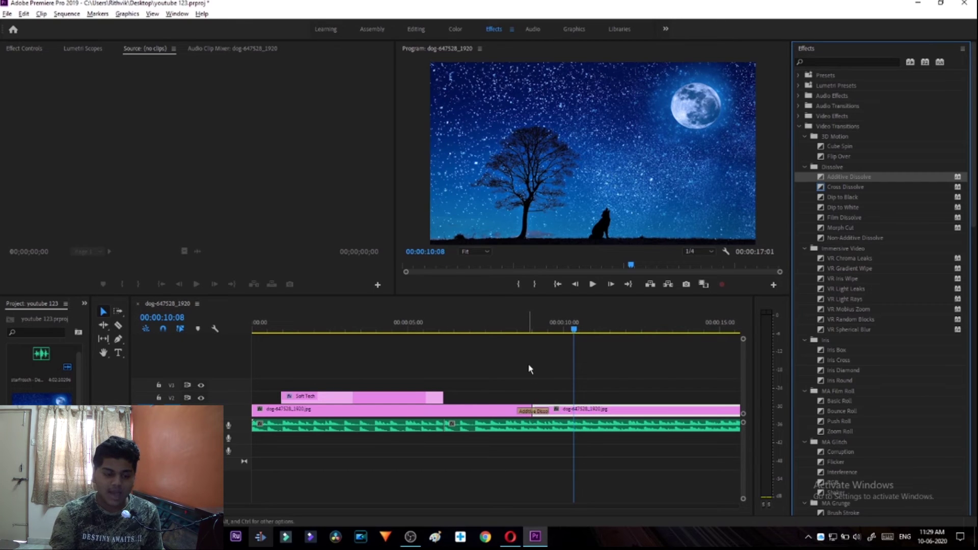
click(526, 411)
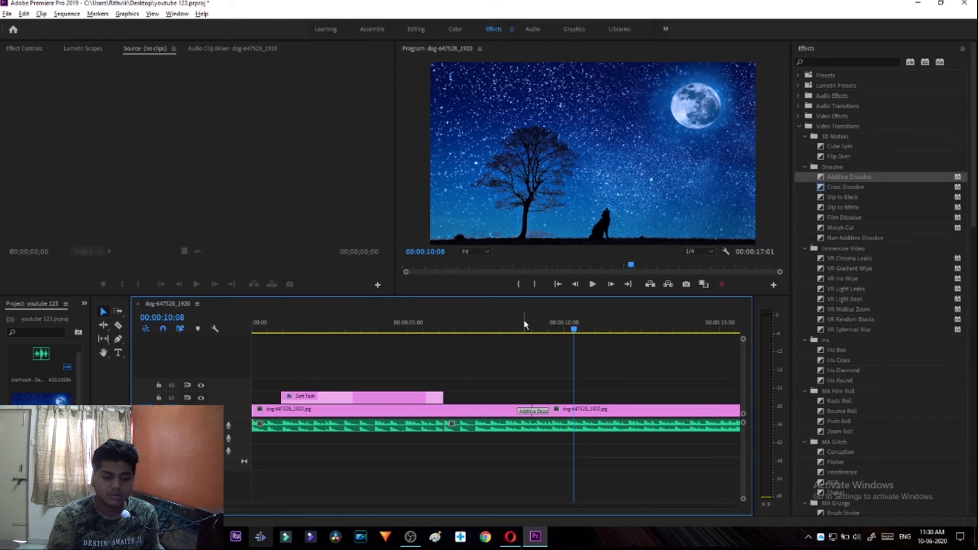
drag(525, 324, 574, 346)
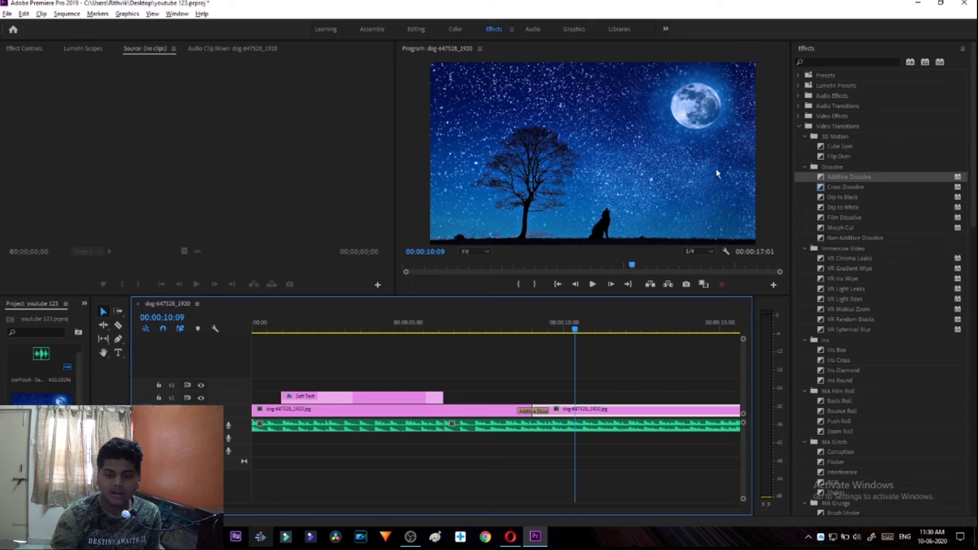
Step: Apply the Exponential Fade audio crossfade to the music at its cut near 6 seconds
click(799, 127)
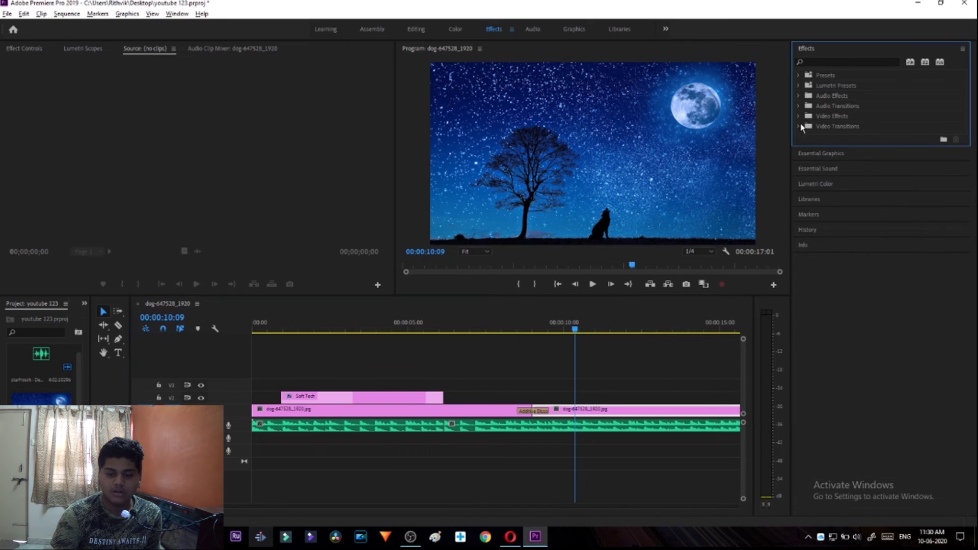
click(798, 106)
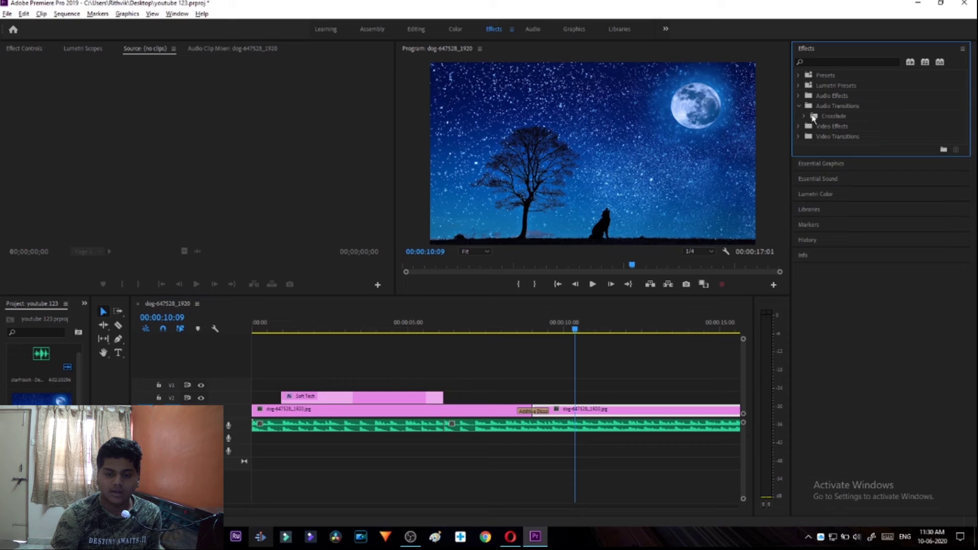
click(806, 117)
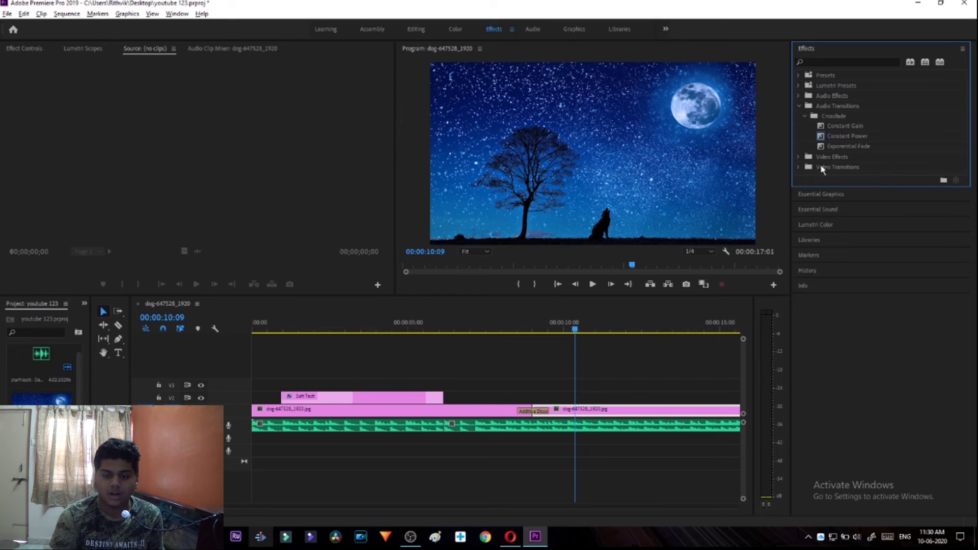
click(852, 147)
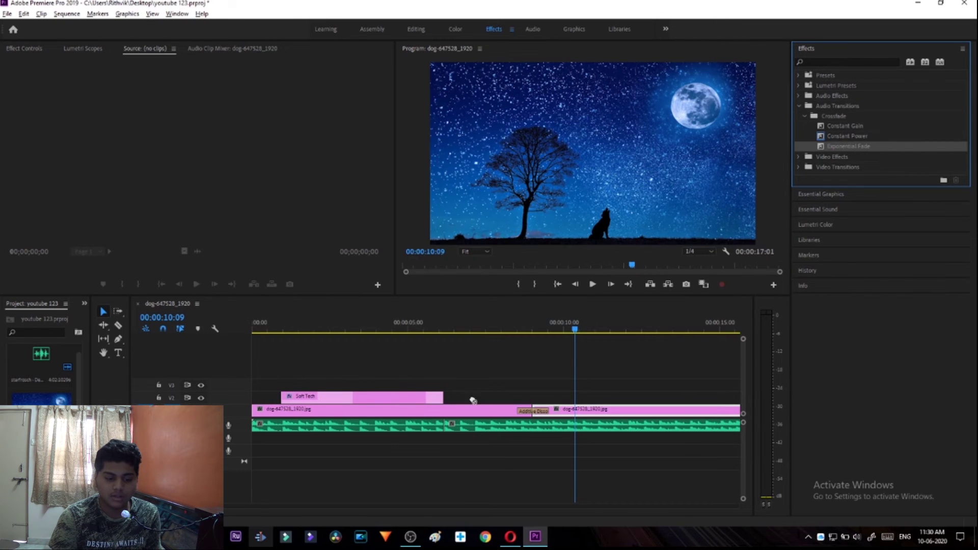
mouse_move(450, 439)
mouse_down()
mouse_move(437, 436)
mouse_move(445, 428)
mouse_up()
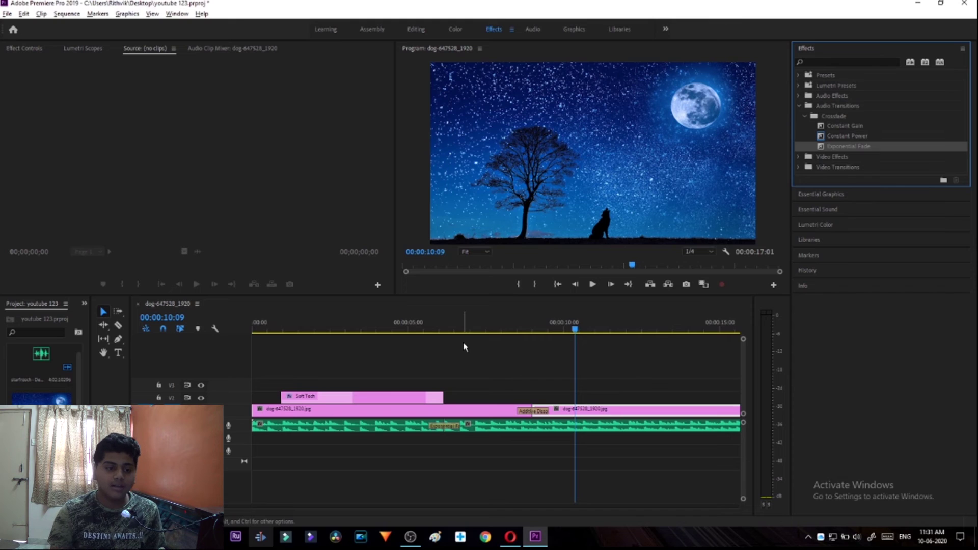
Step: Switch to the Color workspace and select the second dog image clip for color correction
click(456, 29)
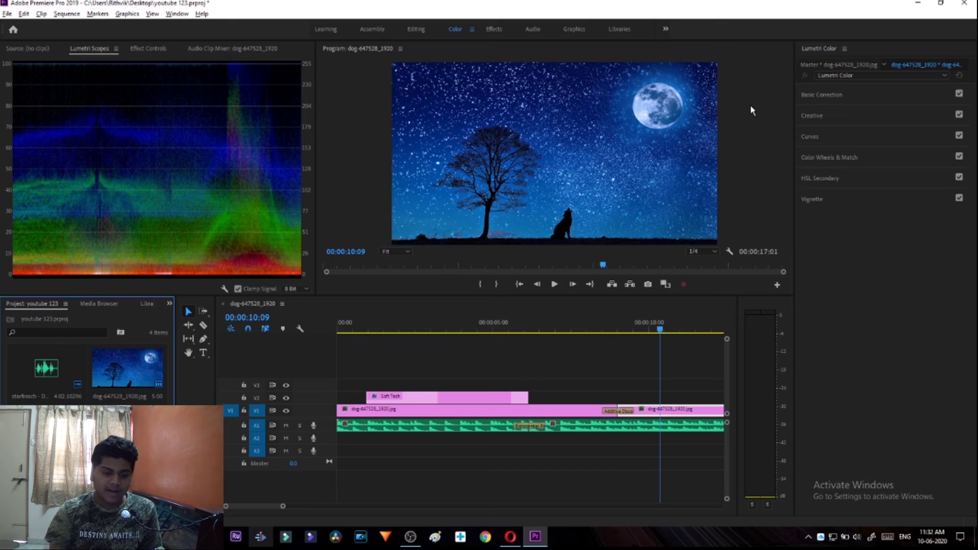
click(478, 397)
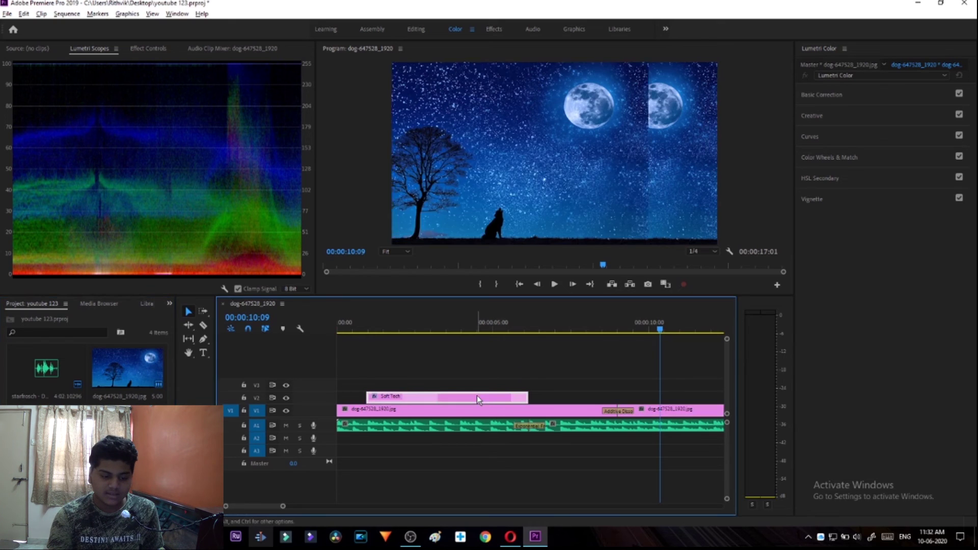
click(518, 411)
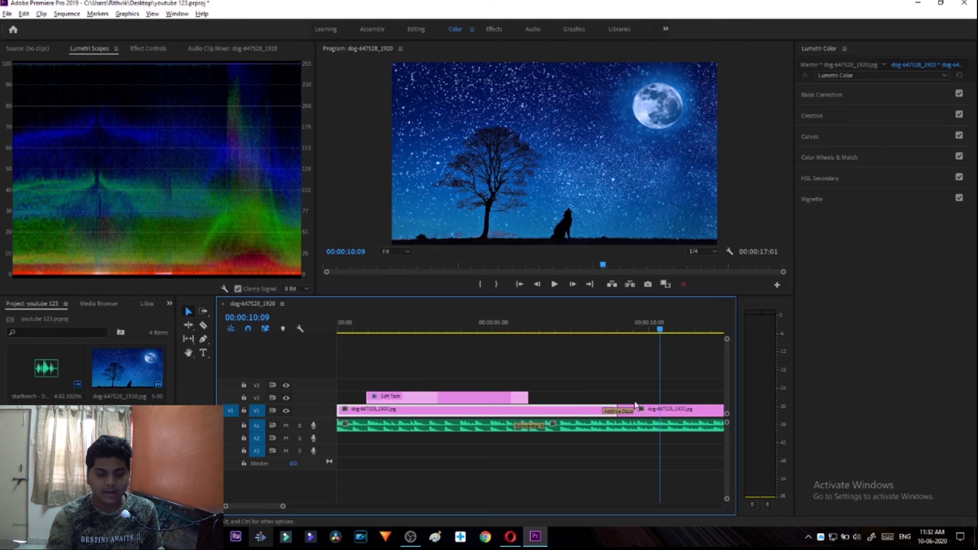
click(643, 410)
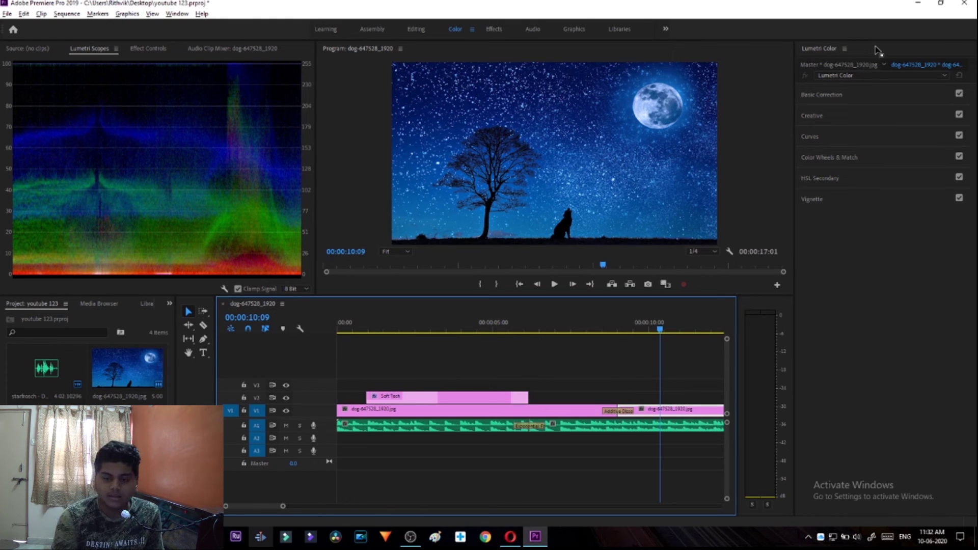
Step: In Lumetri Basic Correction, set the dog clip's temperature to about -38, tint to about 58 and exposure to 0.4
click(844, 97)
click(845, 97)
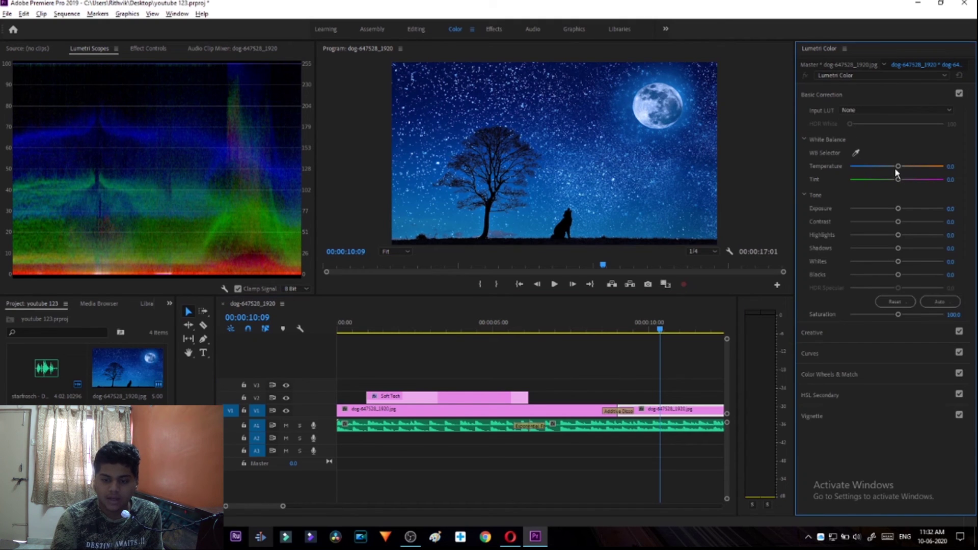
drag(899, 166, 955, 190)
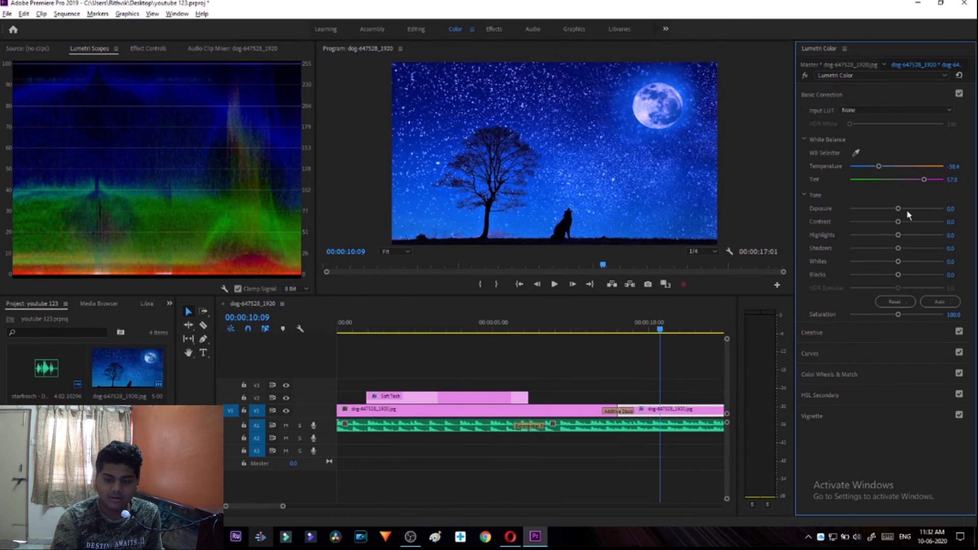
drag(898, 209, 900, 209)
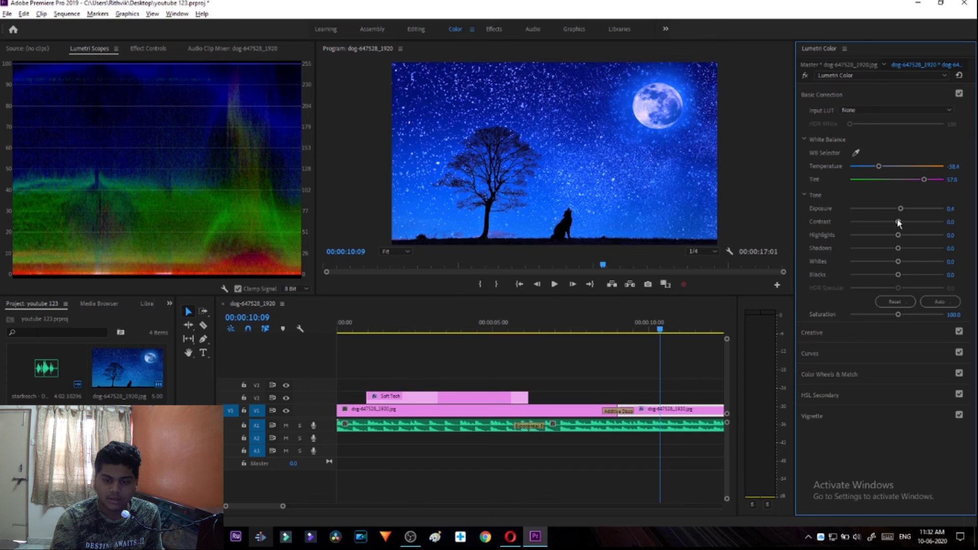
Step: Shape the dog clip's master RGB curve into a gentle S, raising a highlight point and lowering a shadow point
click(839, 96)
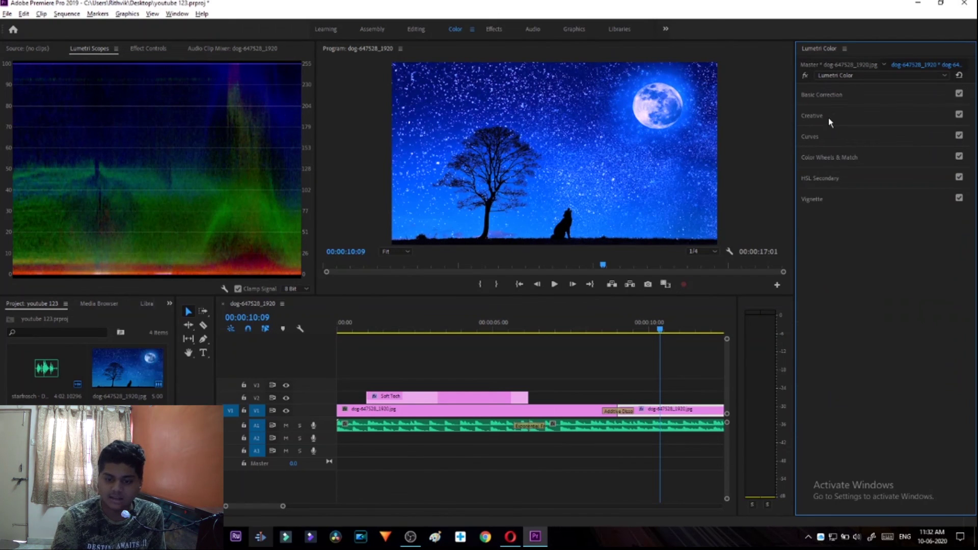
click(829, 117)
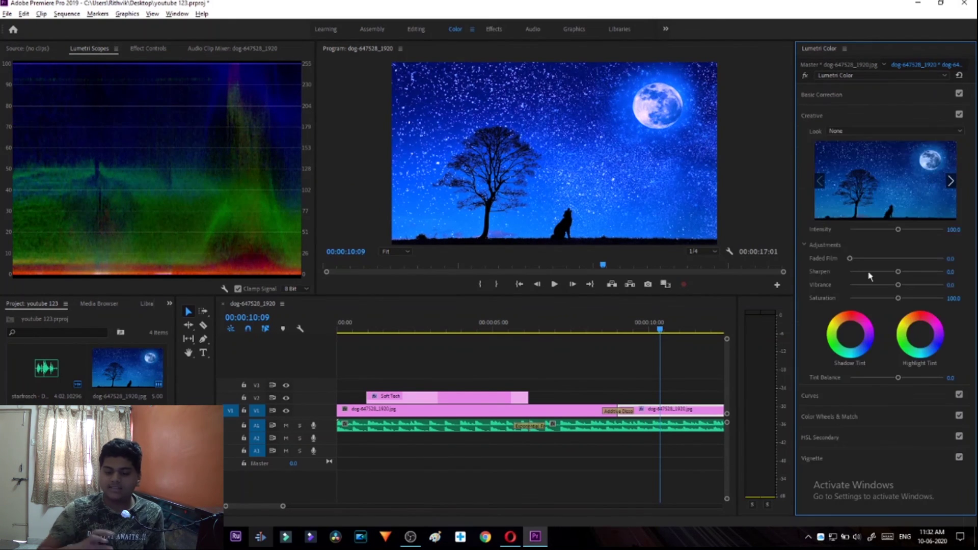
click(846, 116)
click(864, 145)
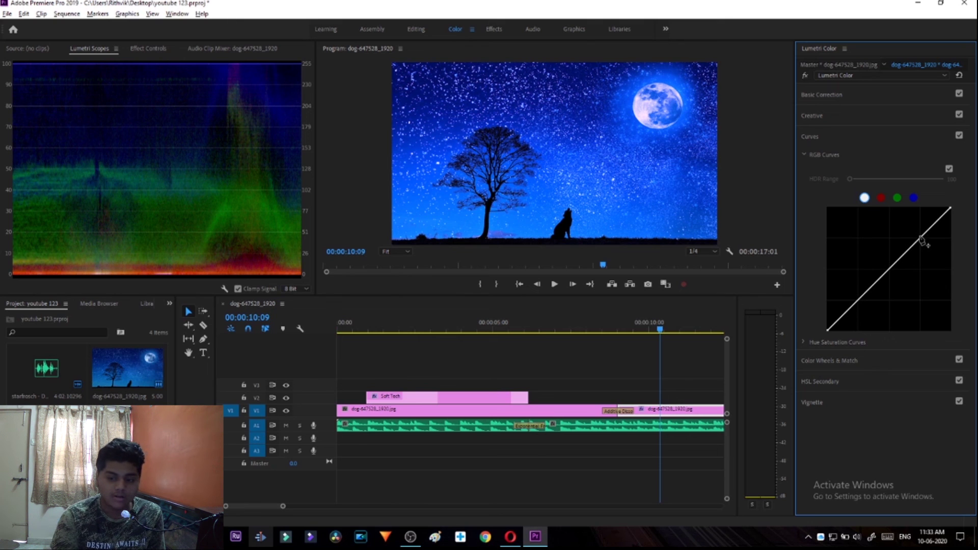
mouse_move(924, 246)
mouse_down()
mouse_move(911, 219)
mouse_move(918, 235)
mouse_up()
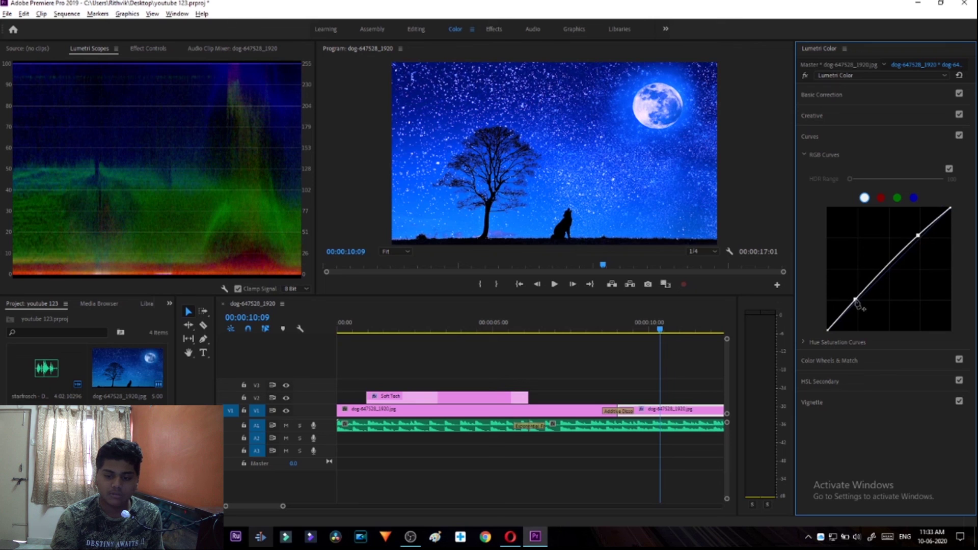
mouse_move(852, 304)
mouse_down()
mouse_move(858, 309)
mouse_move(854, 280)
mouse_move(867, 297)
mouse_up()
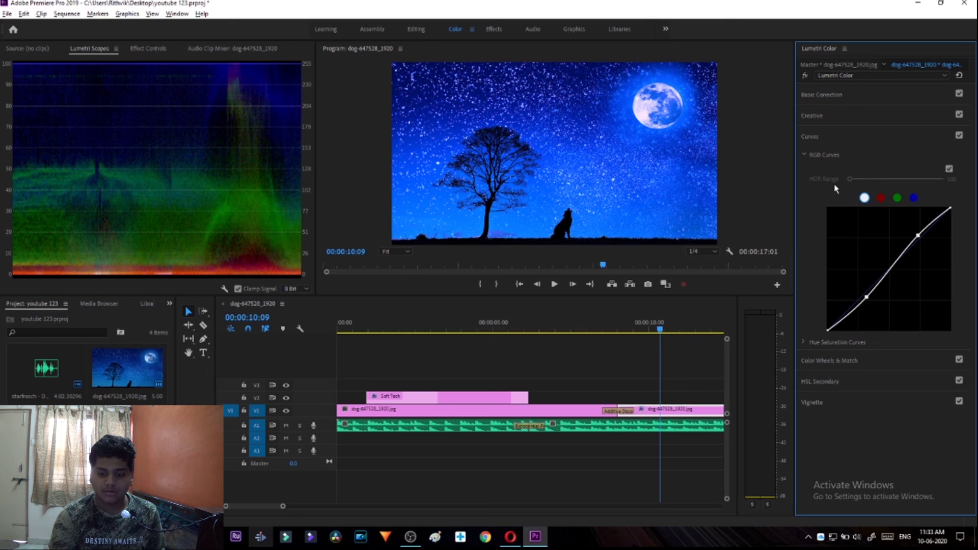
Step: Examine the Hue Saturation Curves, Color Wheels & Match and HSL Secondary controls in Lumetri Color
click(803, 343)
scroll(860, 336, down, 5)
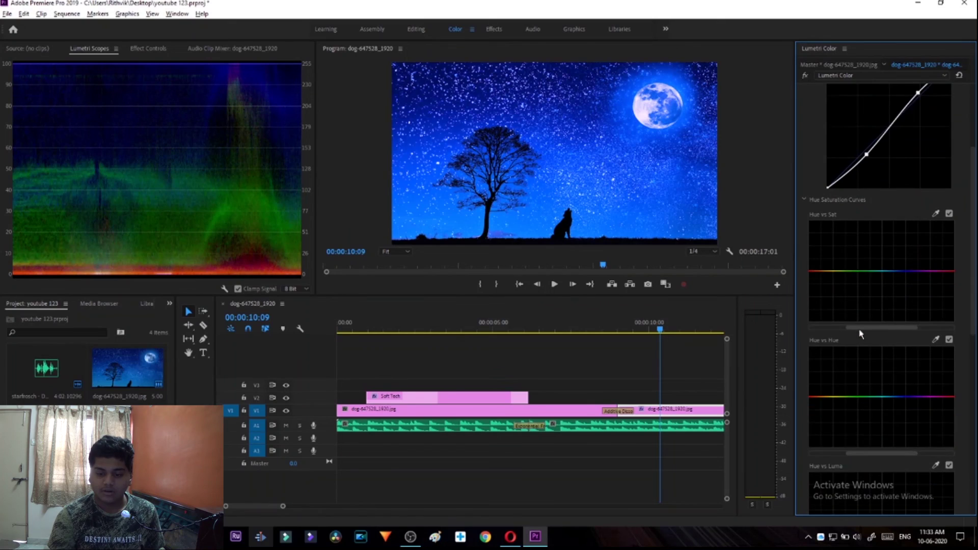
scroll(861, 331, down, 2)
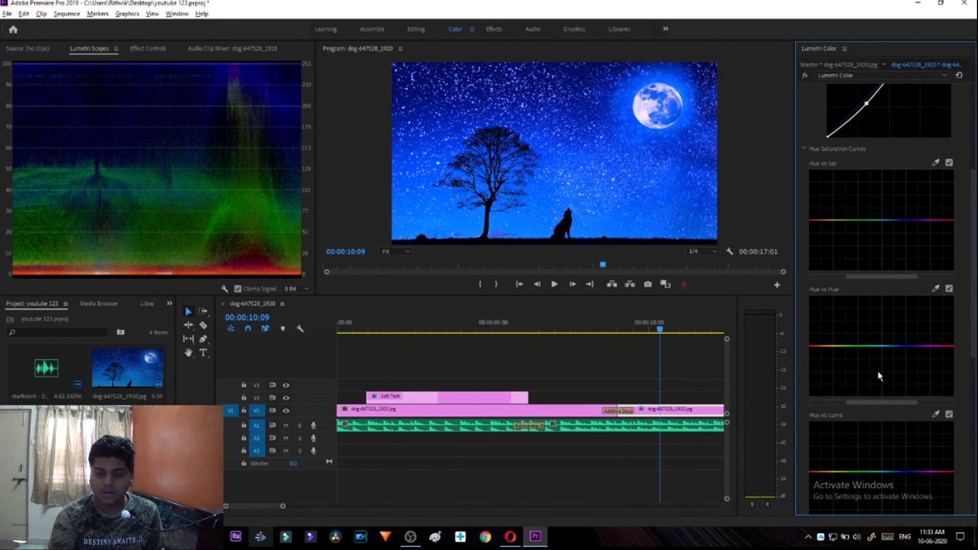
scroll(880, 376, up, 8)
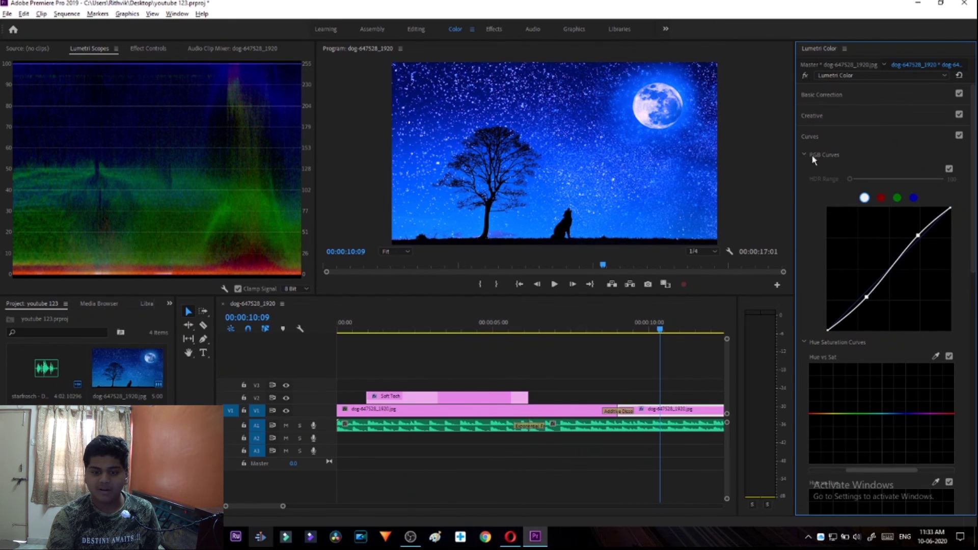
click(804, 154)
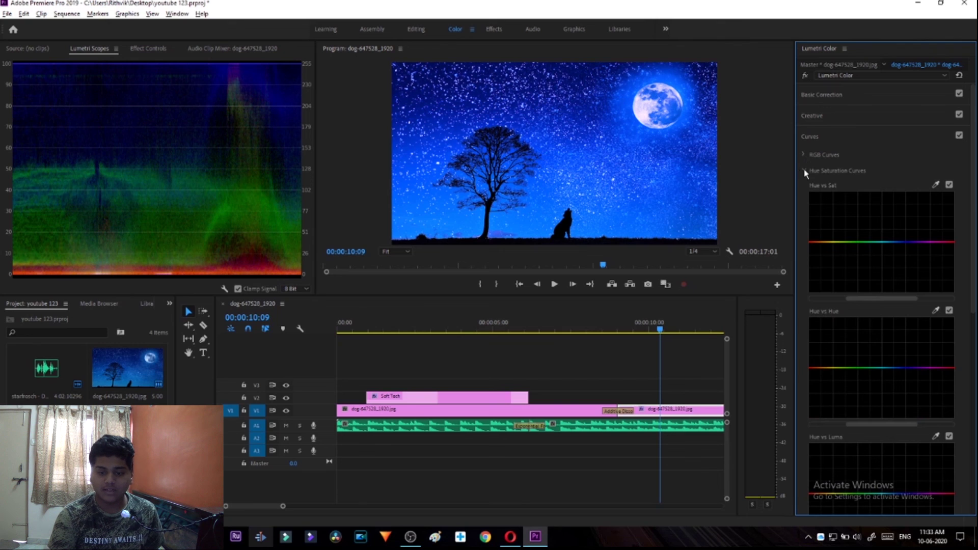
click(804, 170)
click(813, 126)
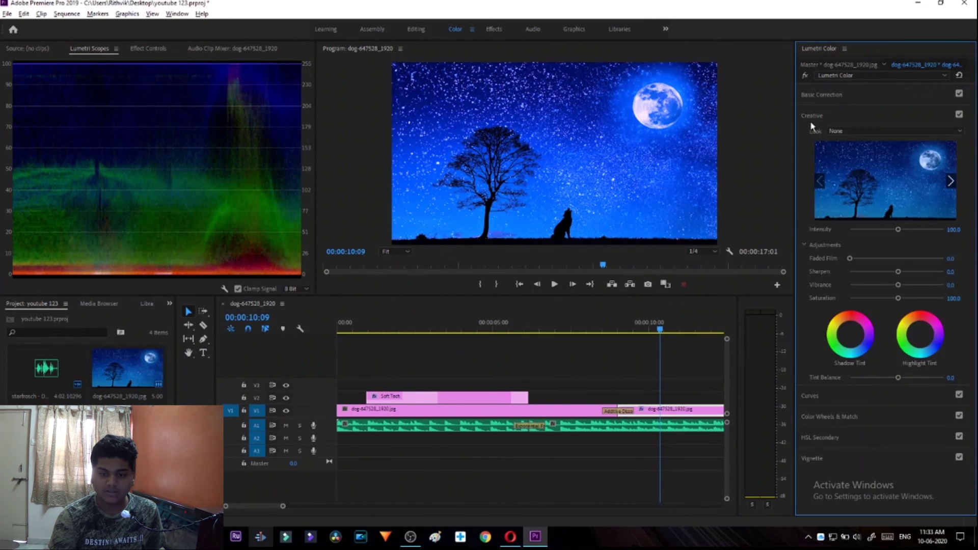
click(814, 117)
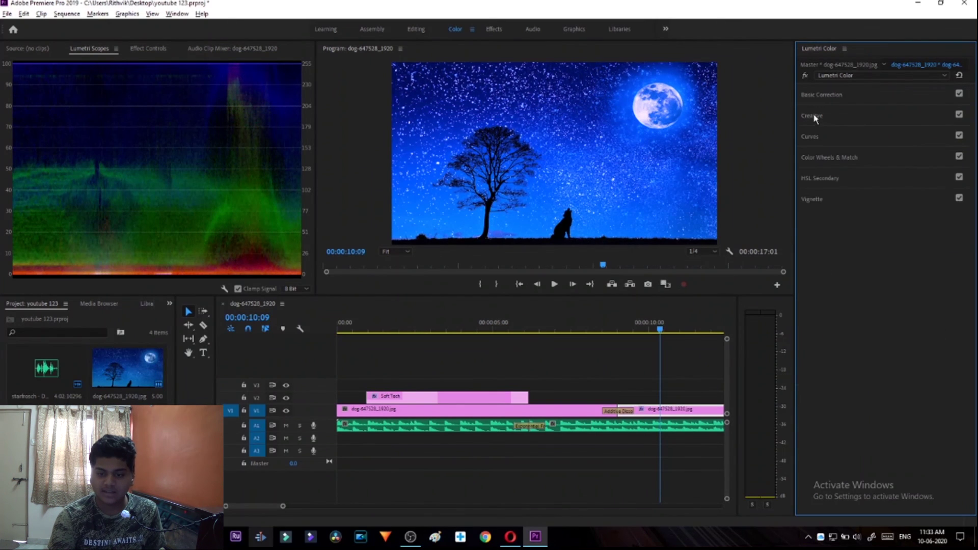
click(823, 157)
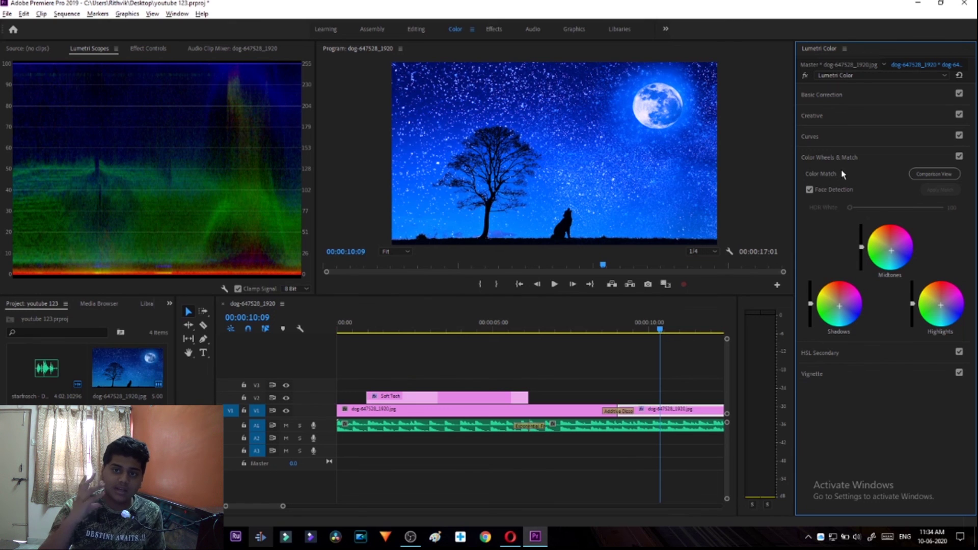
click(833, 157)
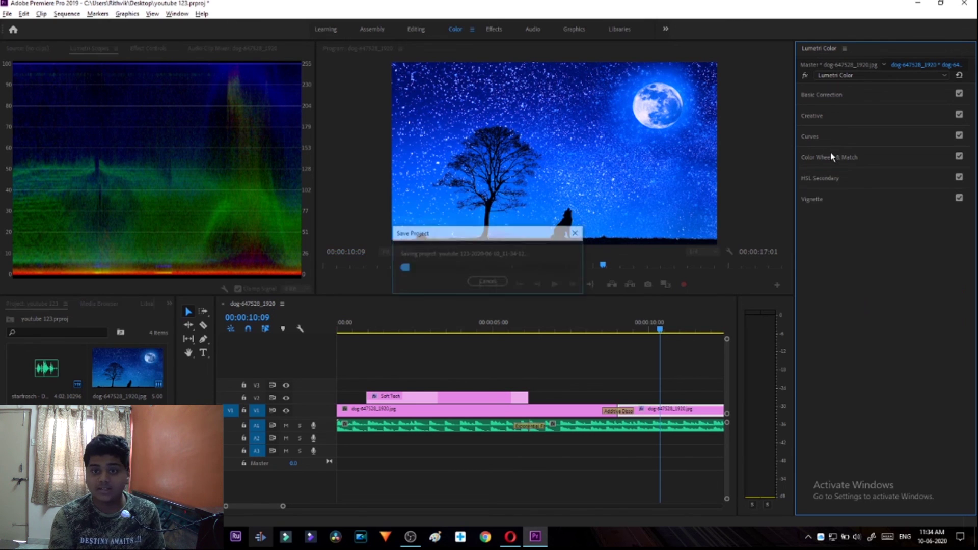
click(833, 183)
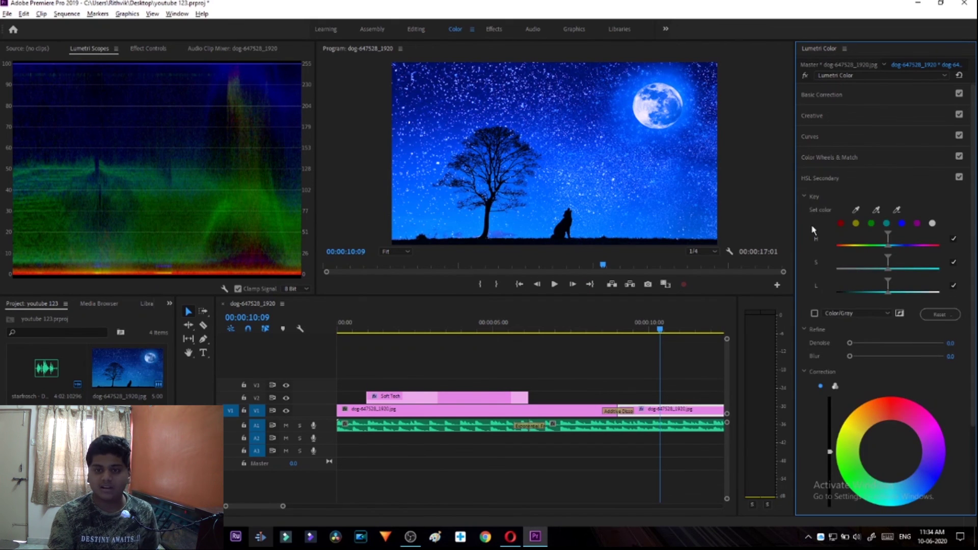
click(831, 179)
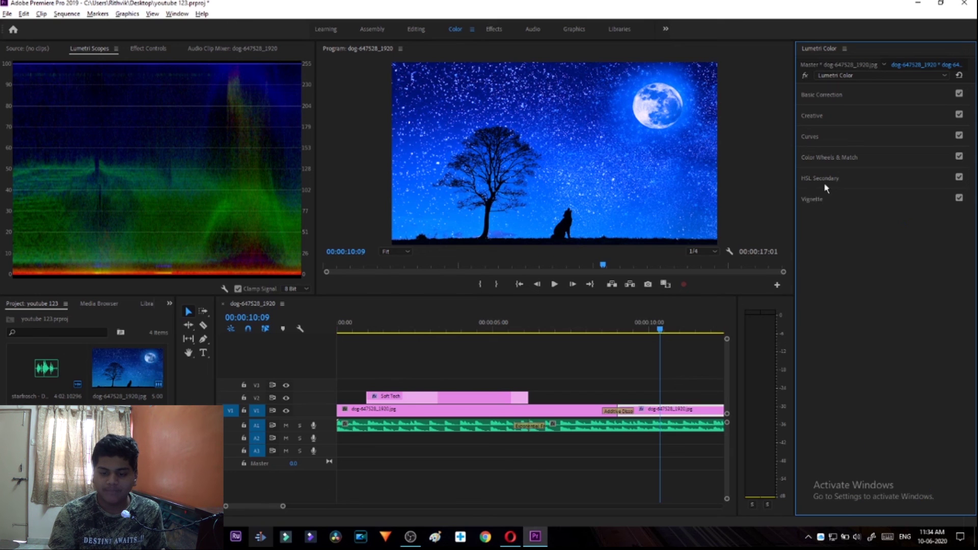
Step: Darken the edges of the dog clip with a Lumetri vignette amount of about -0.9
click(820, 199)
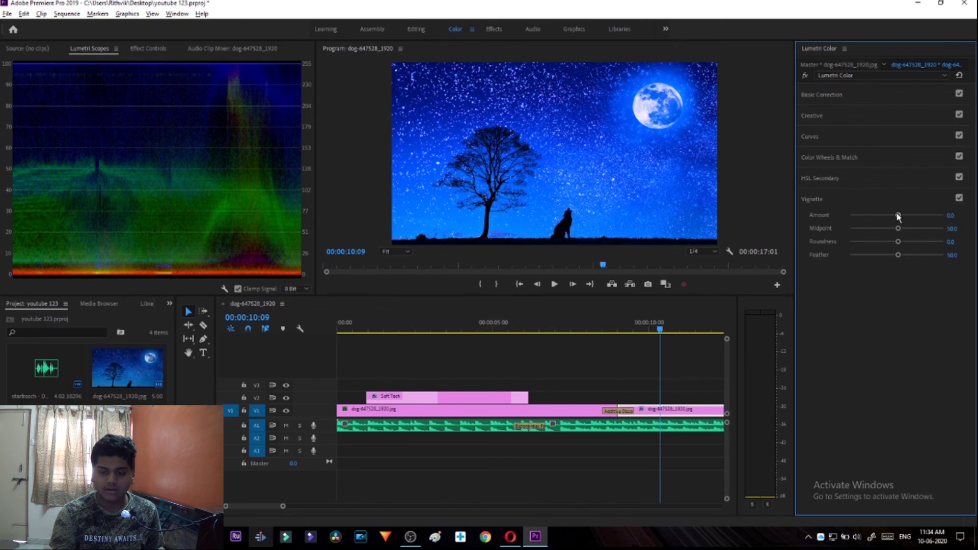
drag(897, 215, 797, 225)
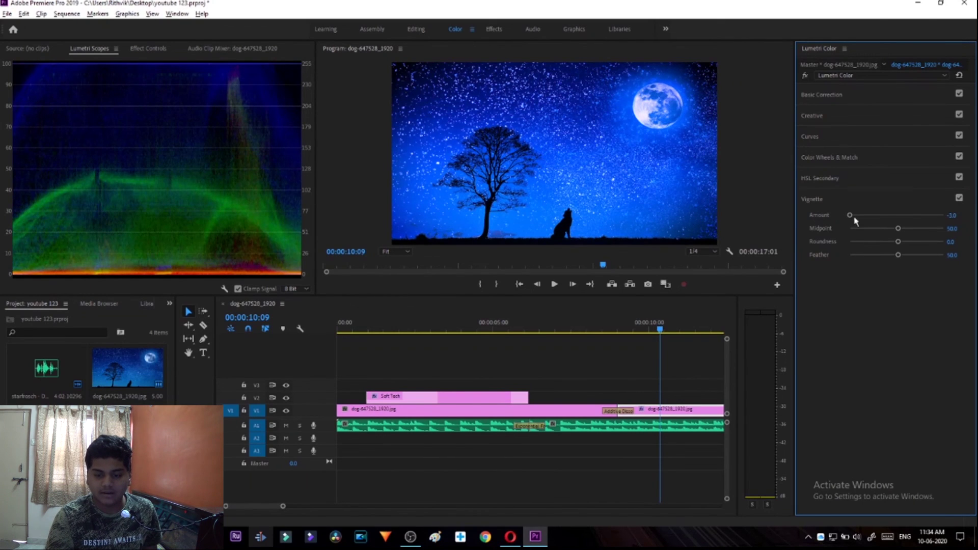
drag(850, 215, 884, 215)
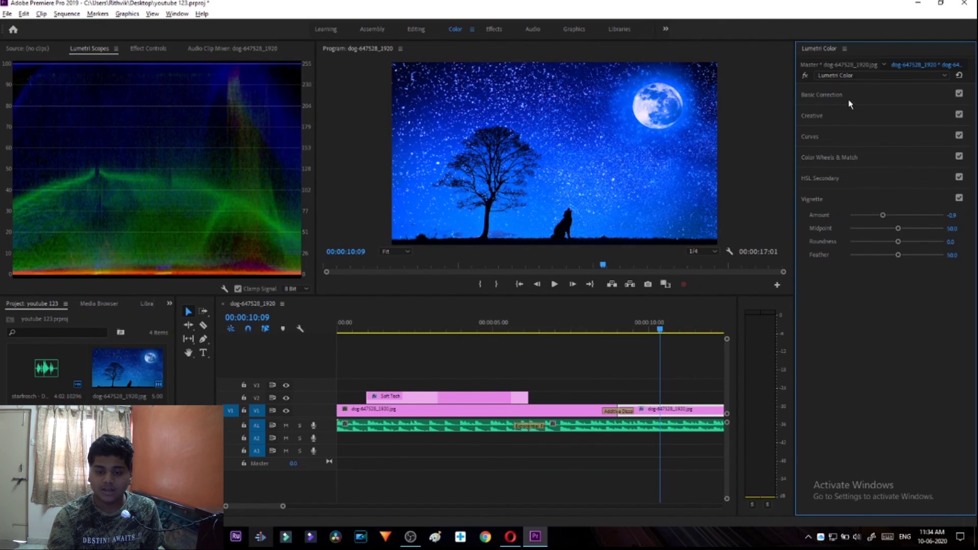
click(821, 199)
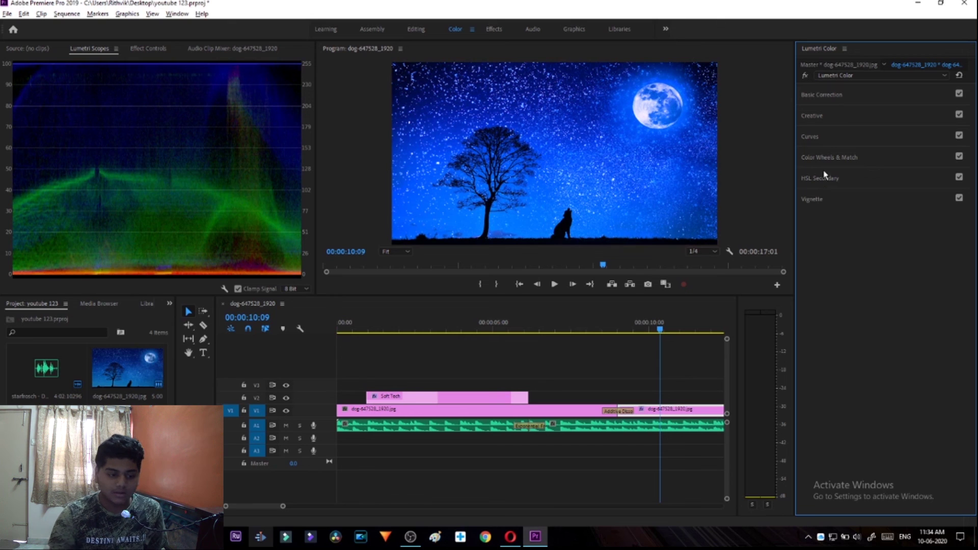